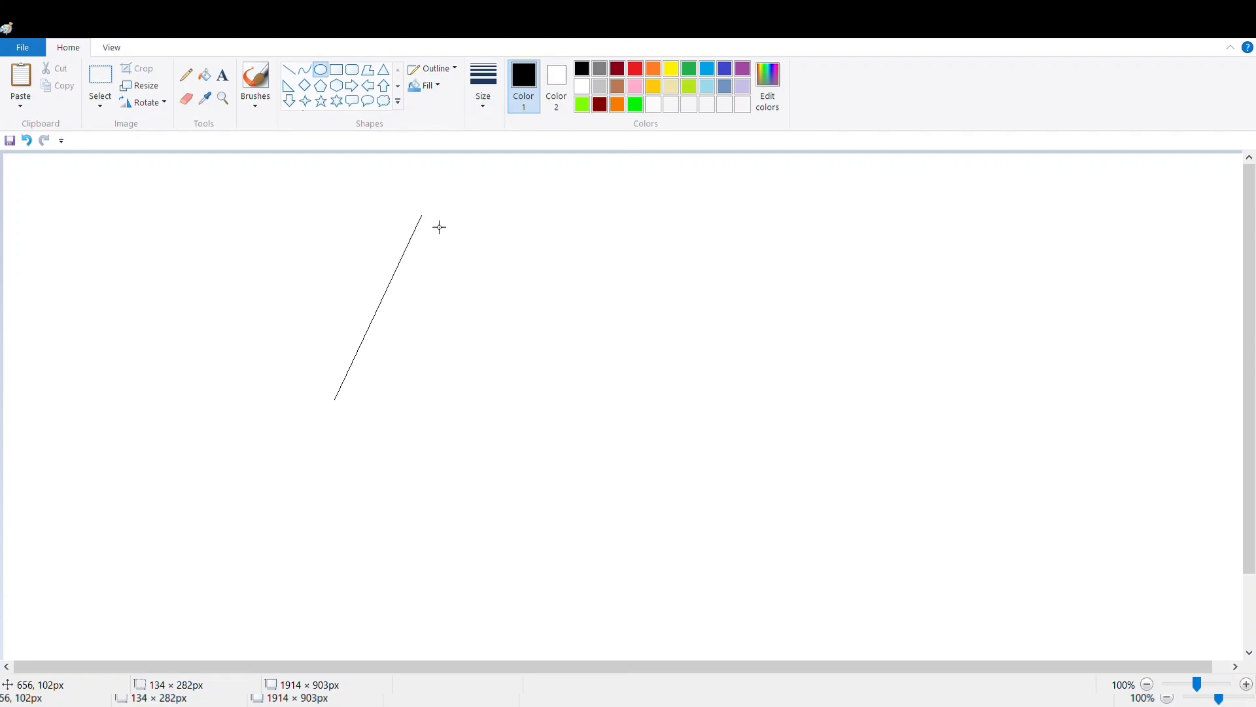
Step: Draw an ellipse about 111 × 99 px beside the upper end of the slanted line and copy it with a rectangular selection
drag(437, 225, 482, 260)
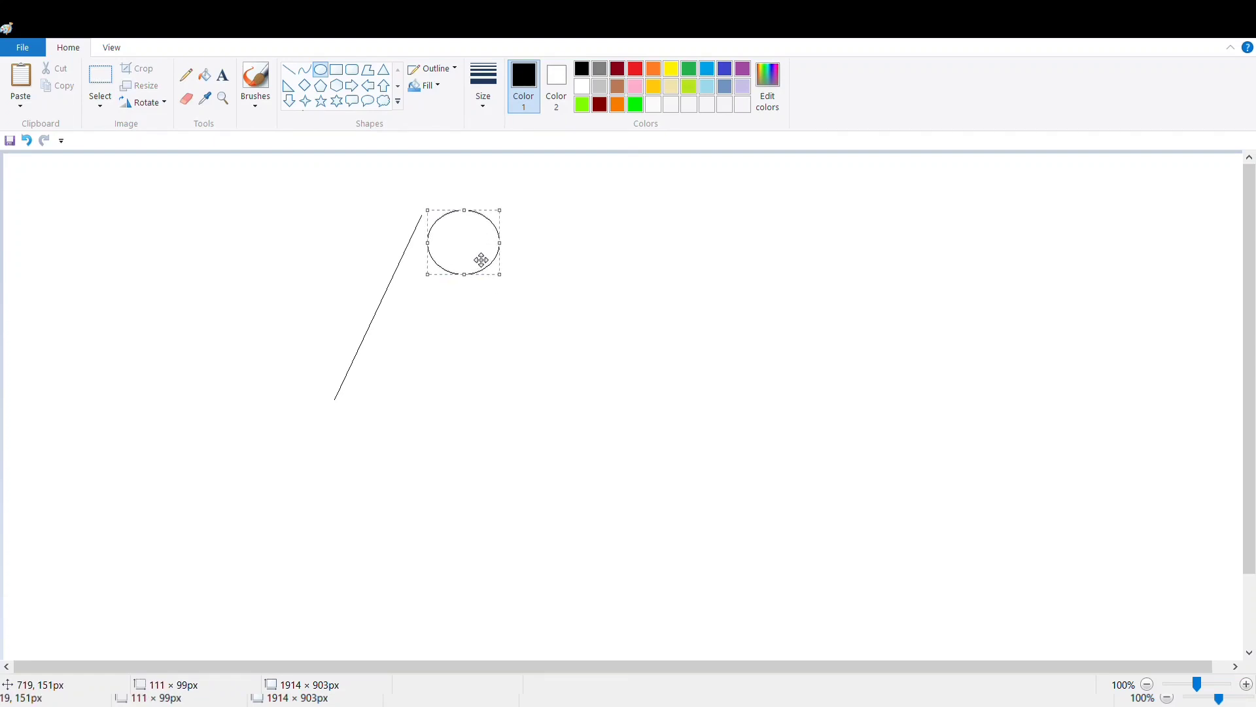
click(100, 74)
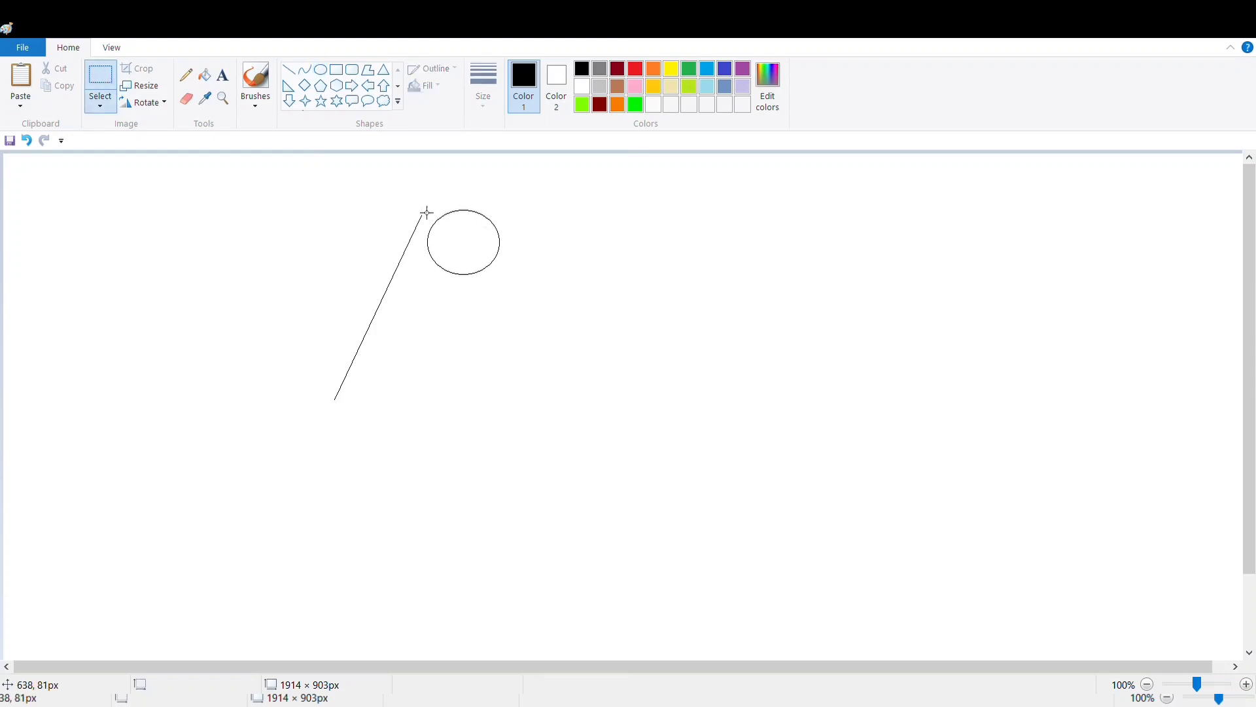
drag(415, 203, 529, 281)
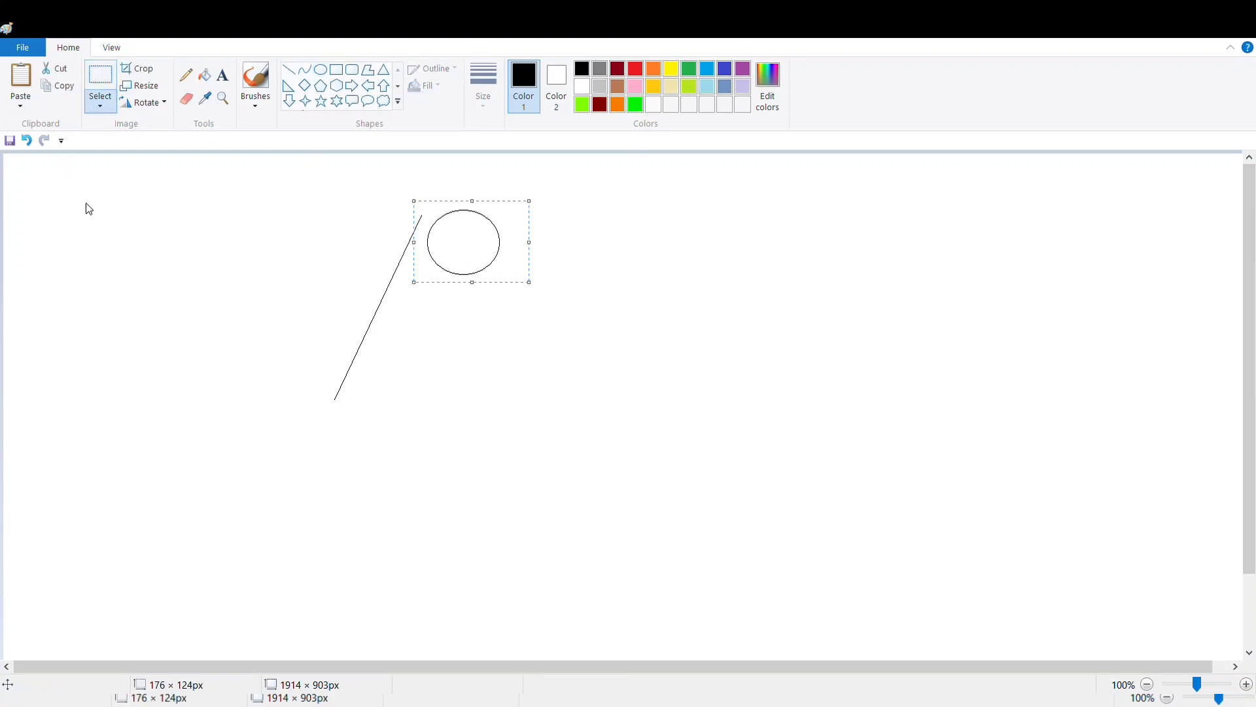
click(46, 85)
Step: Paste five copies of the circle, each overlapping the previous one and stepping down along the slanted line
click(20, 77)
drag(60, 216, 467, 275)
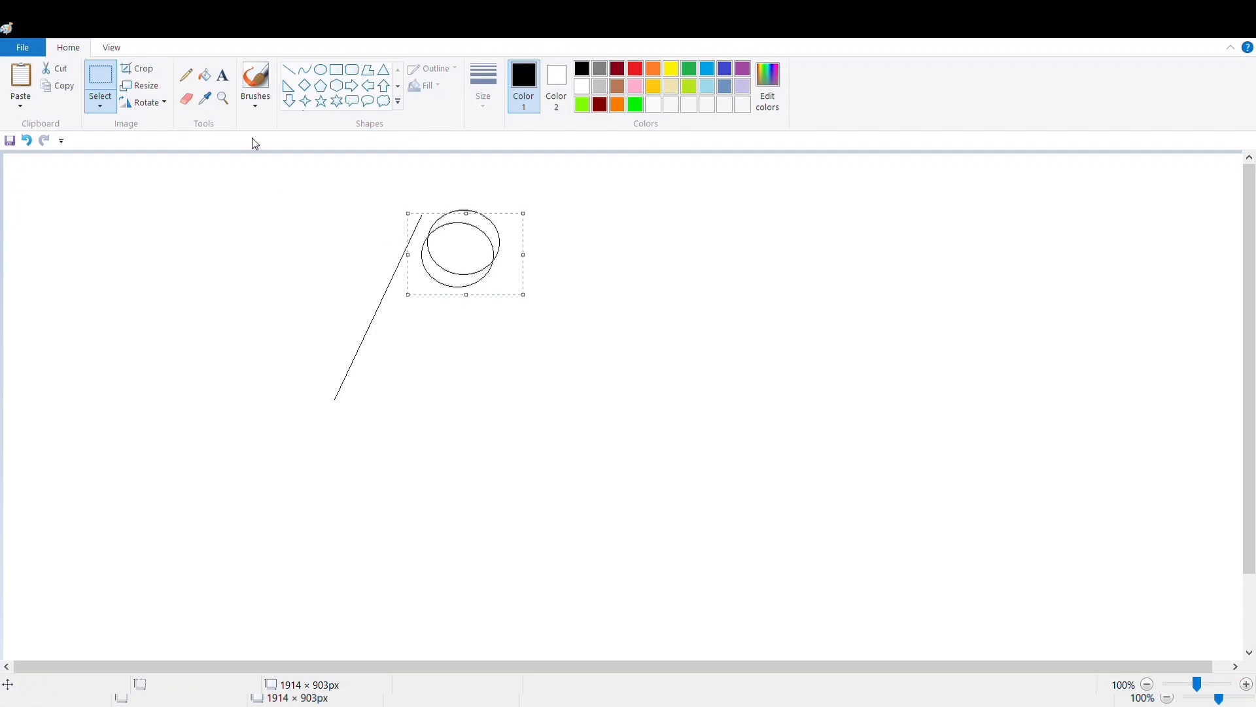
click(25, 76)
drag(61, 191, 460, 264)
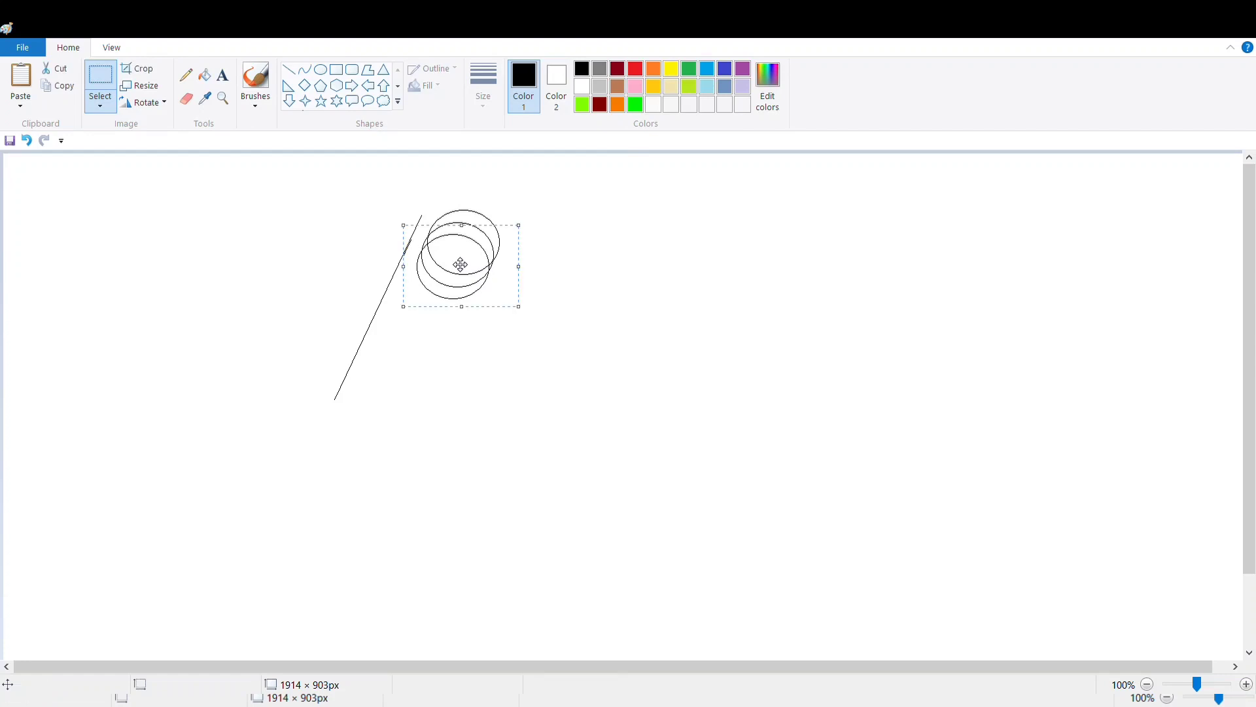
click(5, 84)
drag(65, 193, 458, 283)
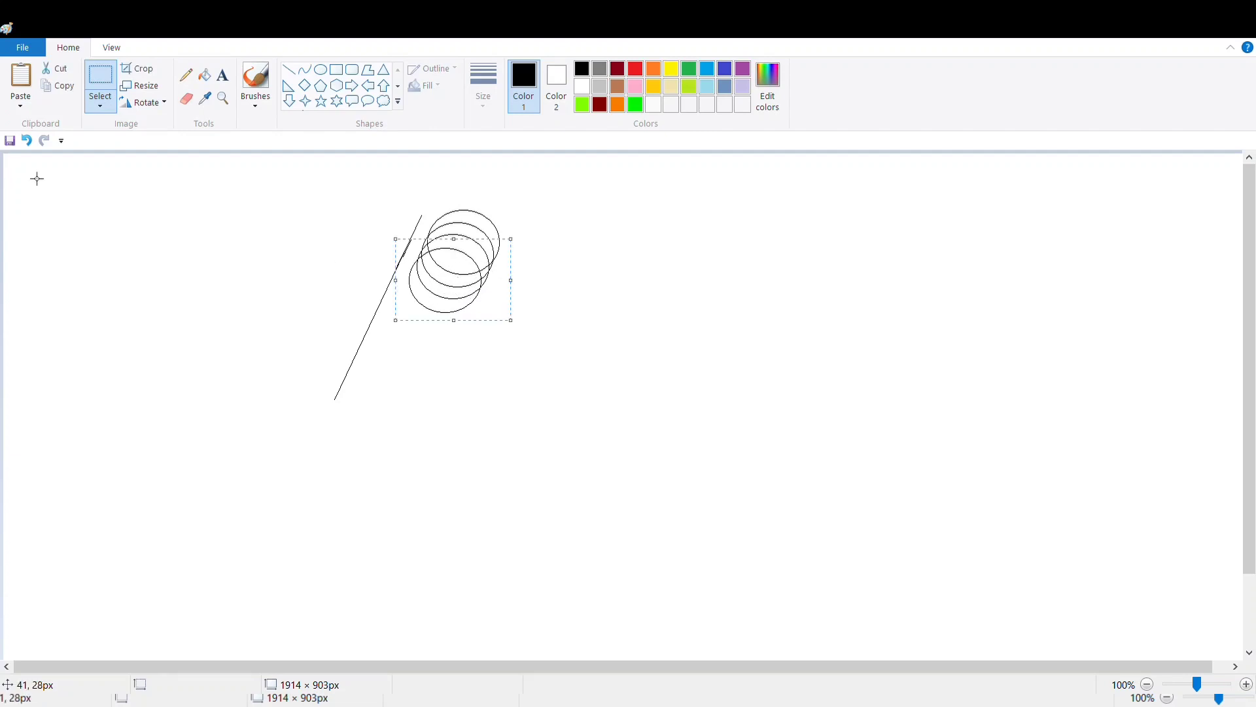
click(26, 86)
drag(71, 200, 452, 287)
click(21, 82)
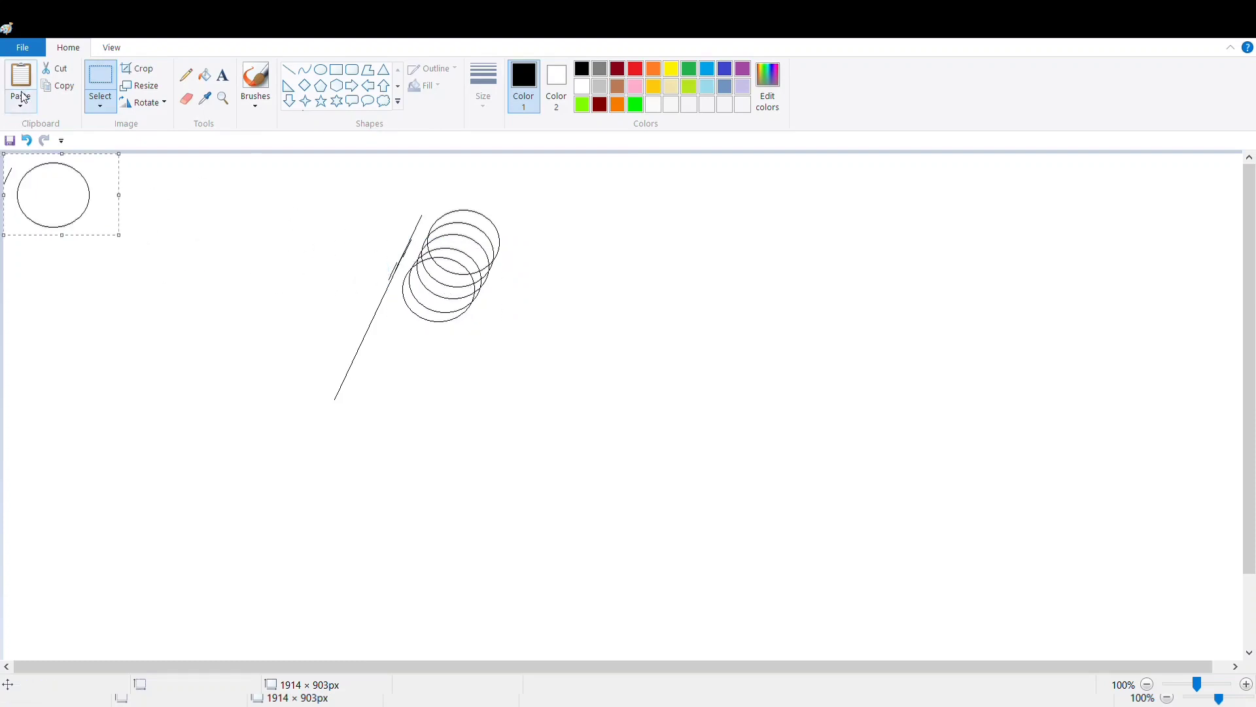
drag(64, 202, 448, 304)
Step: Erase the slanted guide line and the stray line fragments beside the circles
drag(364, 229, 318, 230)
click(205, 97)
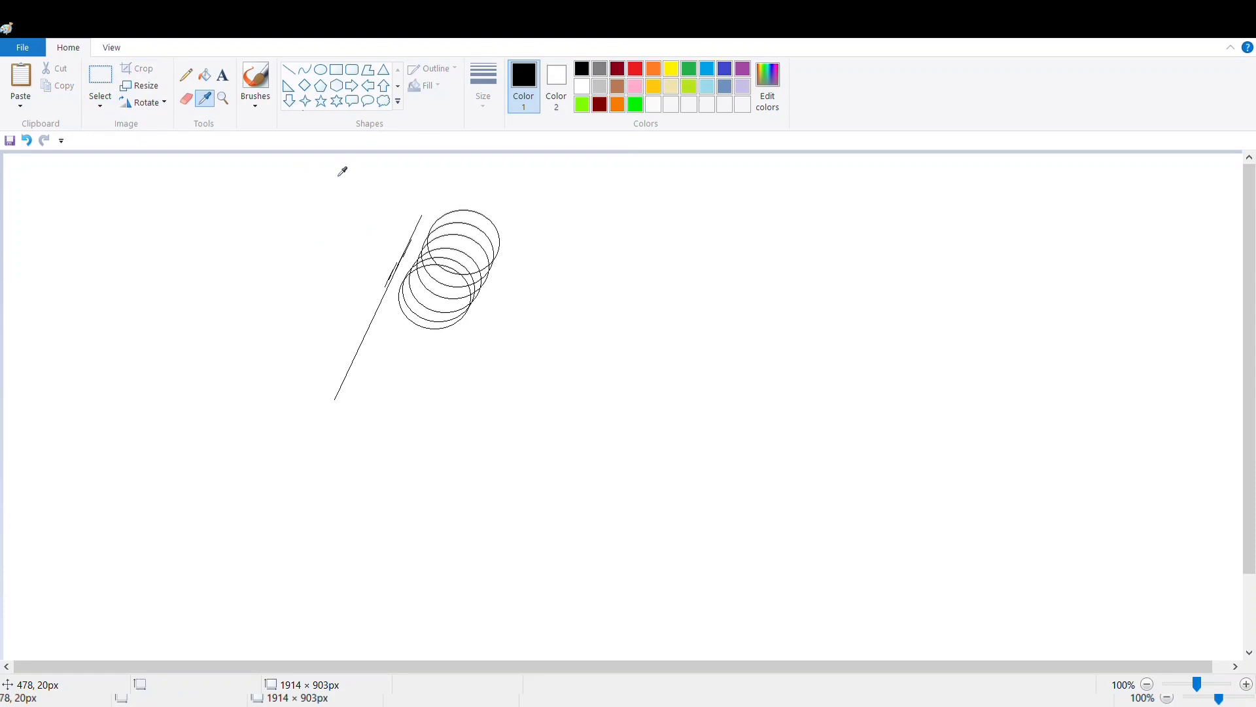
click(185, 100)
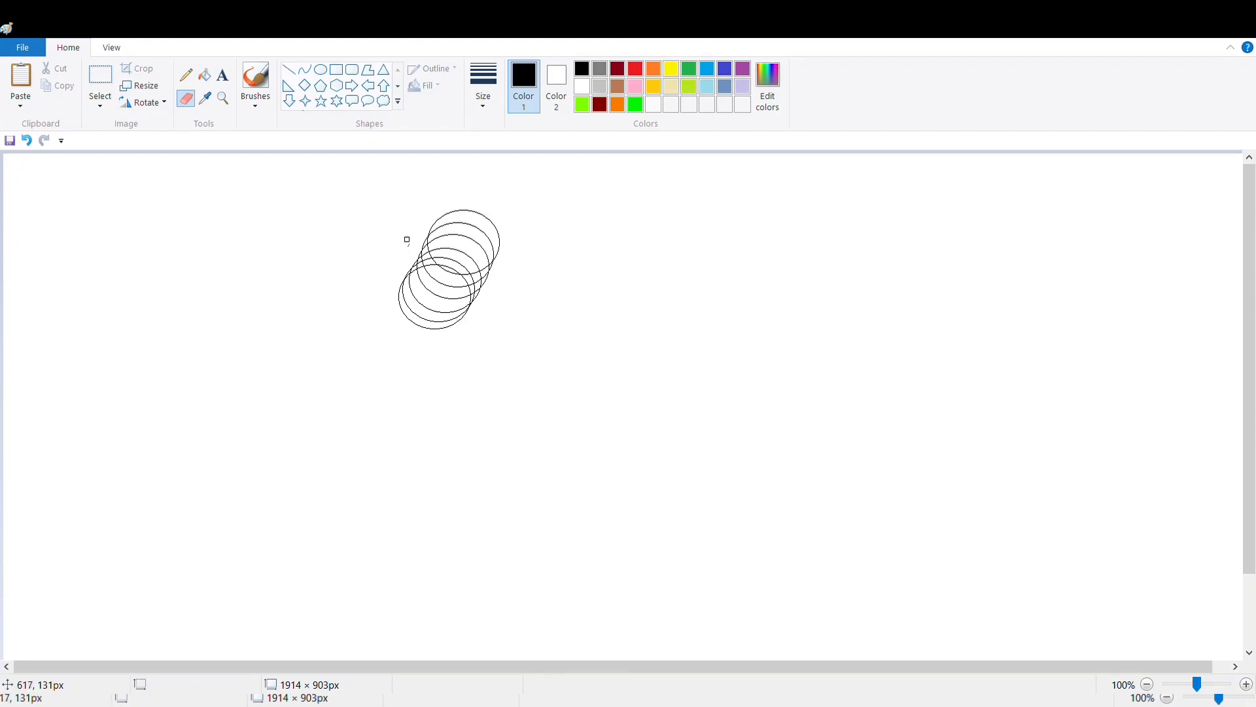
Step: Copy the chain of overlapping circles and paste it at its lower end to lengthen the slanted chain
click(108, 73)
drag(392, 193, 569, 365)
click(58, 85)
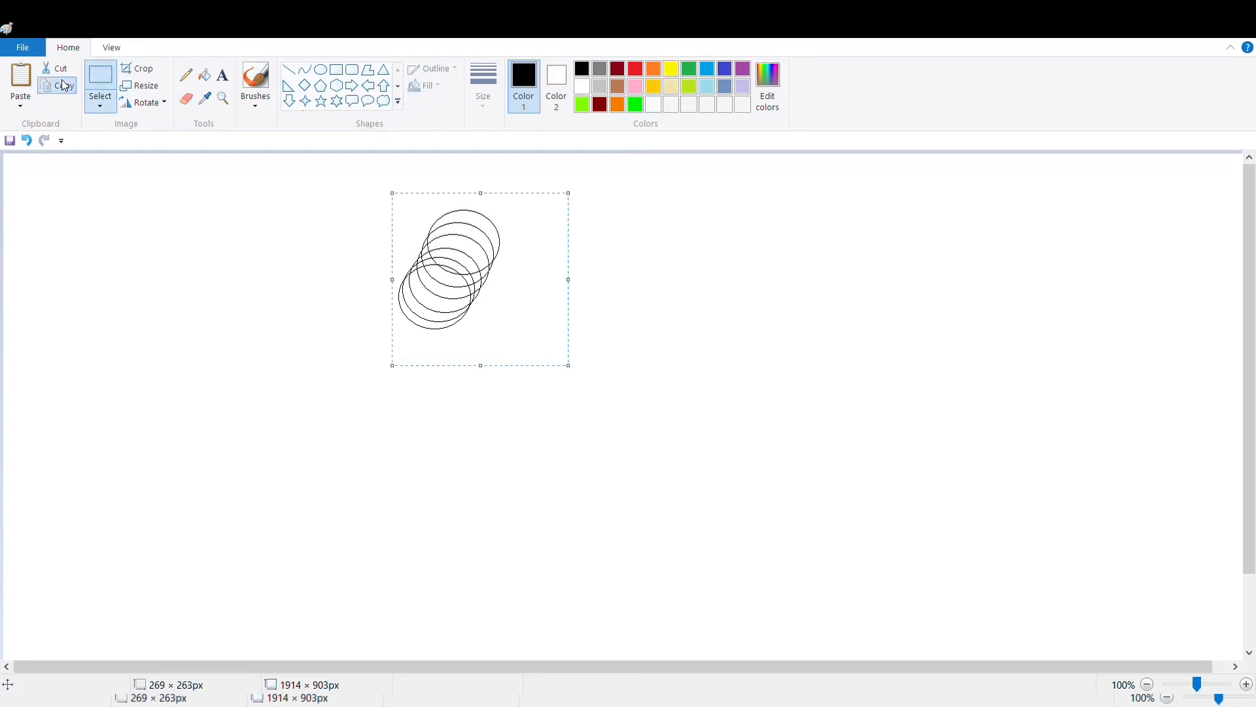
click(20, 78)
drag(104, 176, 433, 309)
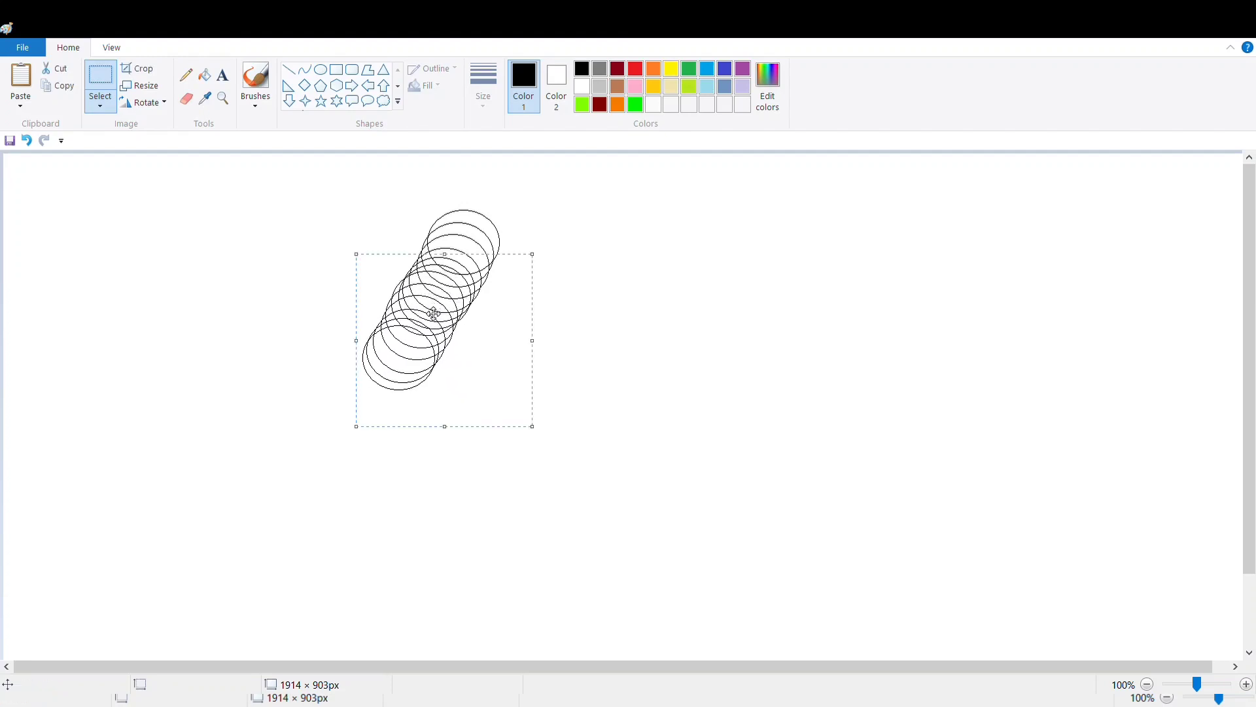
click(229, 215)
Step: Copy the whole chain, flip the pasted copy horizontally and join it at the top circle to form an inverted V
click(94, 93)
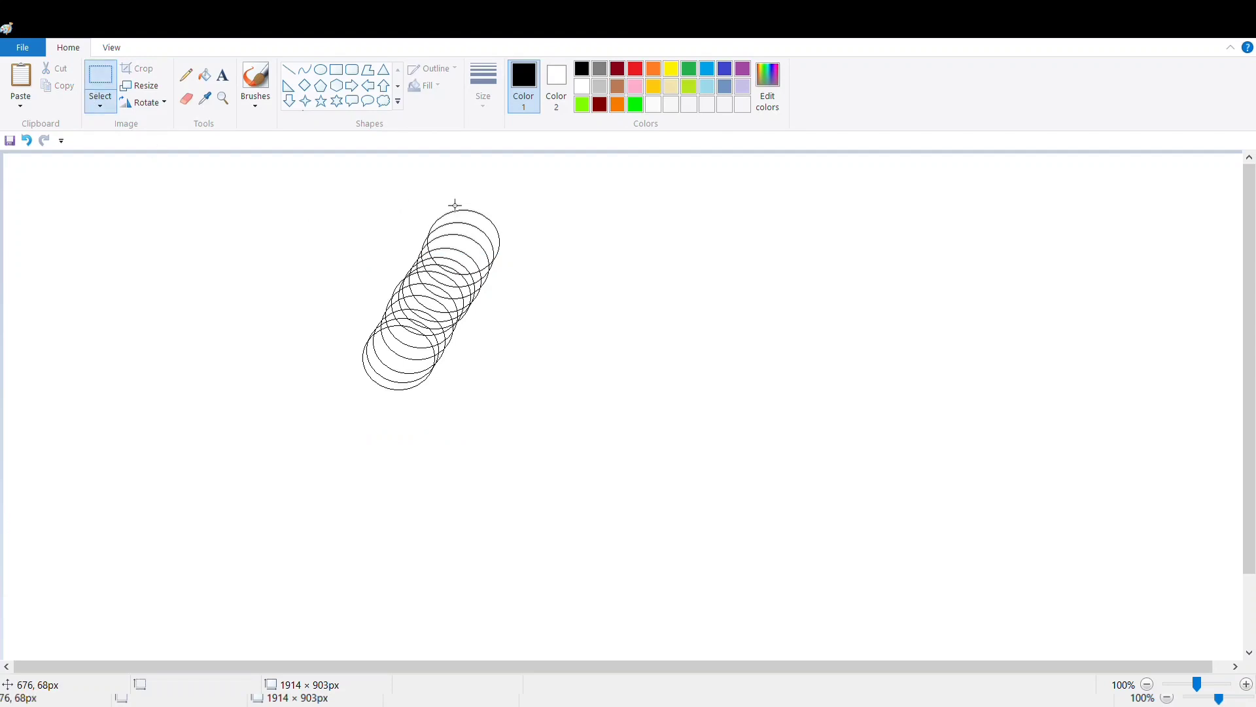
drag(354, 170, 555, 416)
click(41, 88)
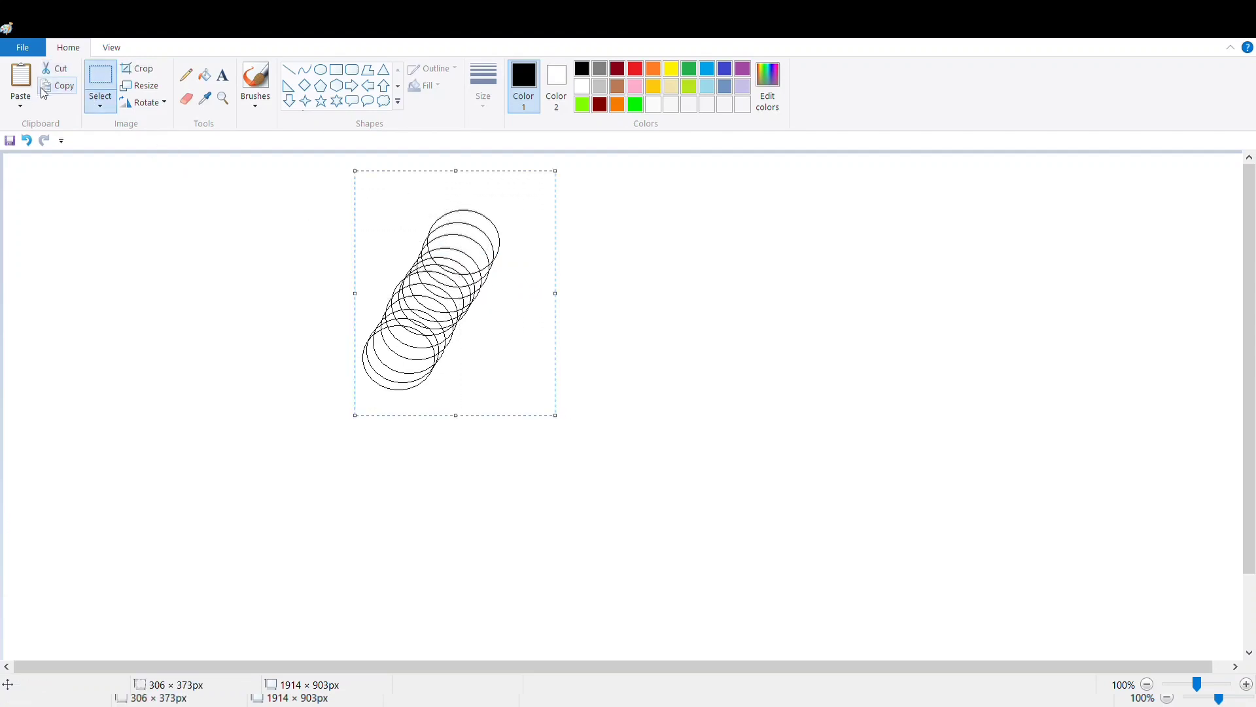
click(21, 77)
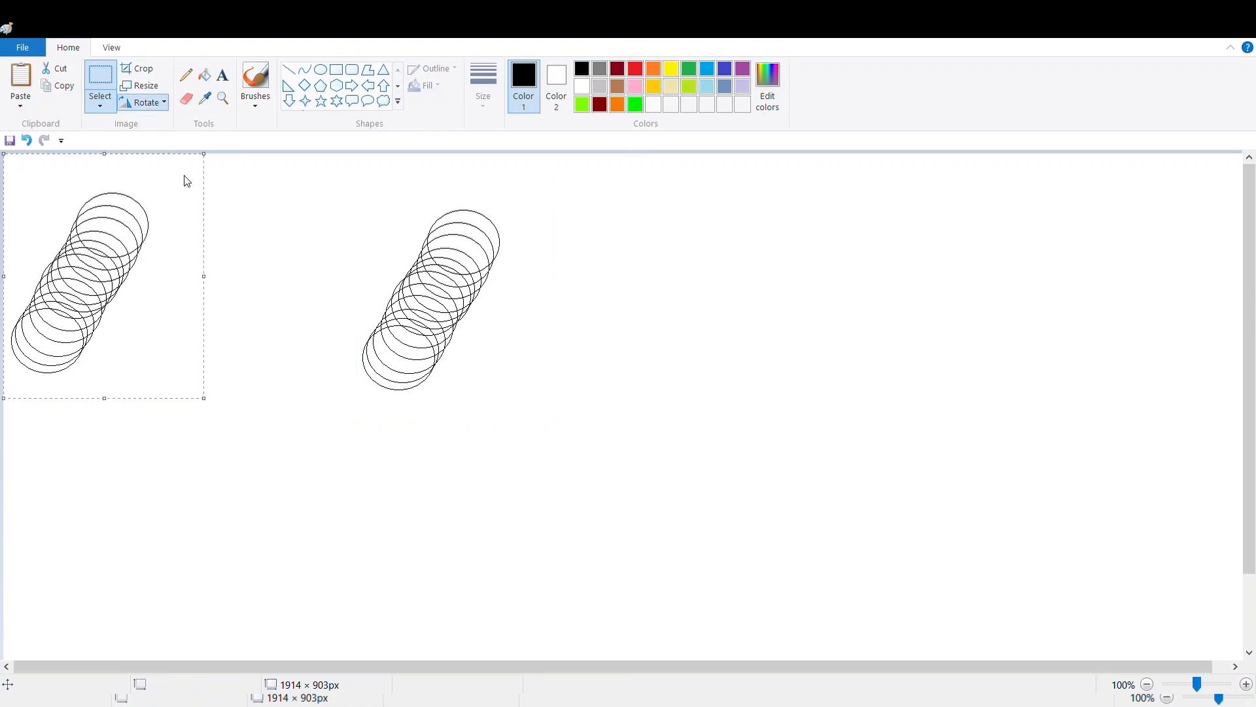
drag(142, 261, 509, 282)
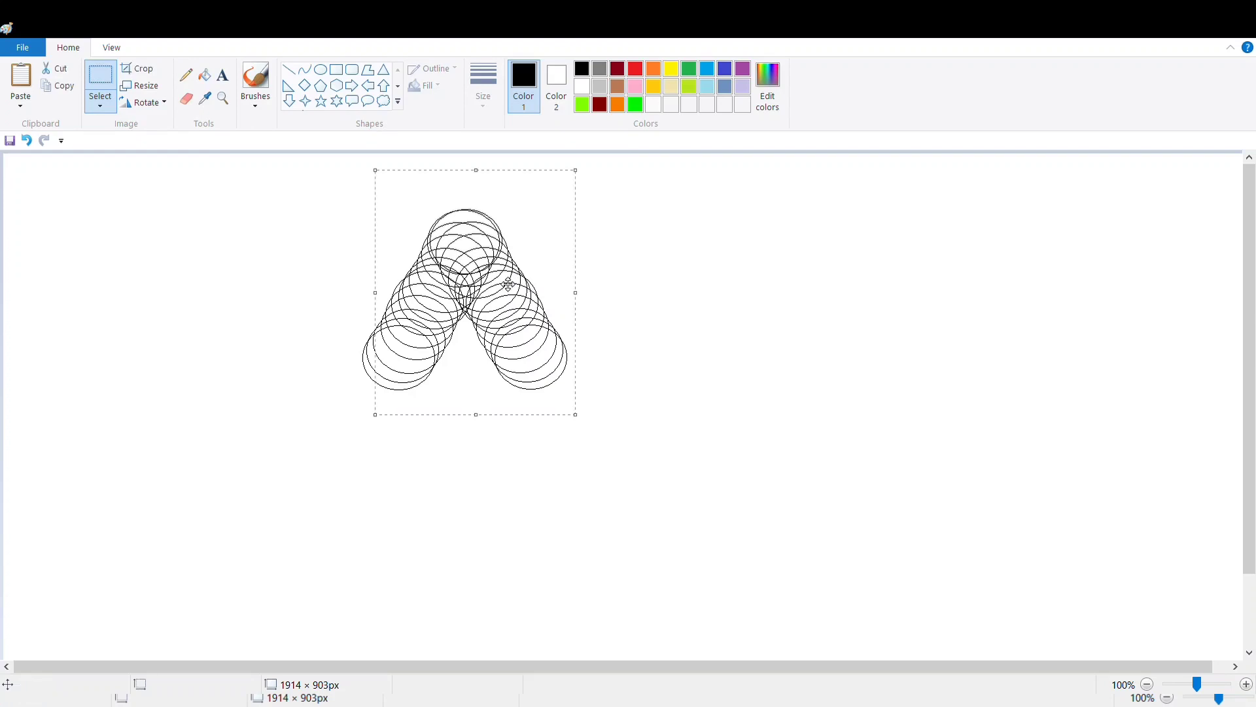
Step: Copy the inverted V, flip the pasted copy vertically and fit it underneath to complete a diamond of circles
drag(304, 199, 671, 474)
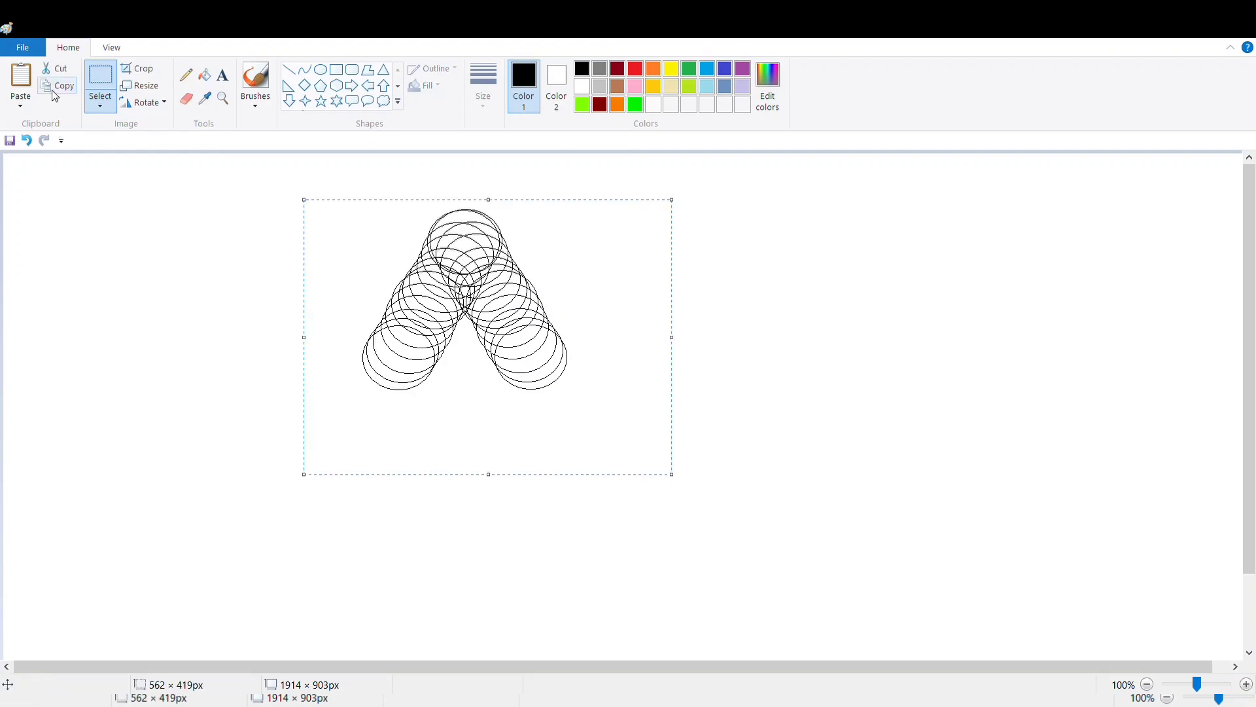
click(22, 73)
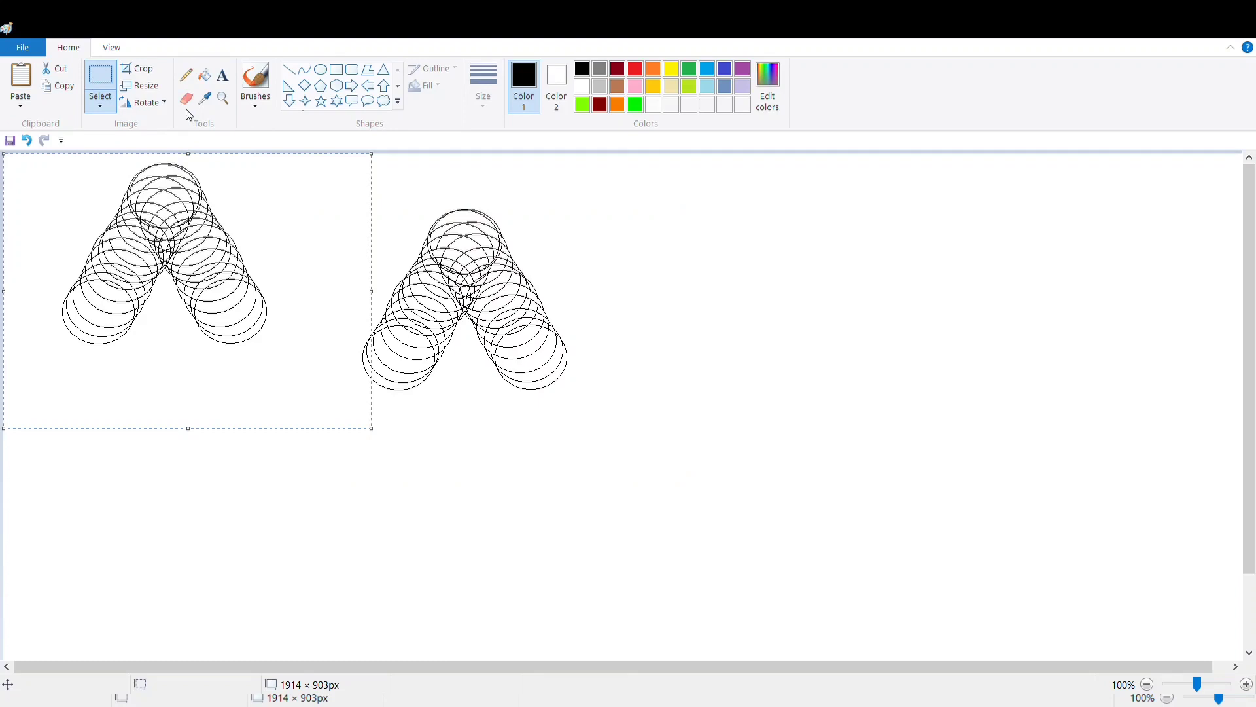
click(162, 160)
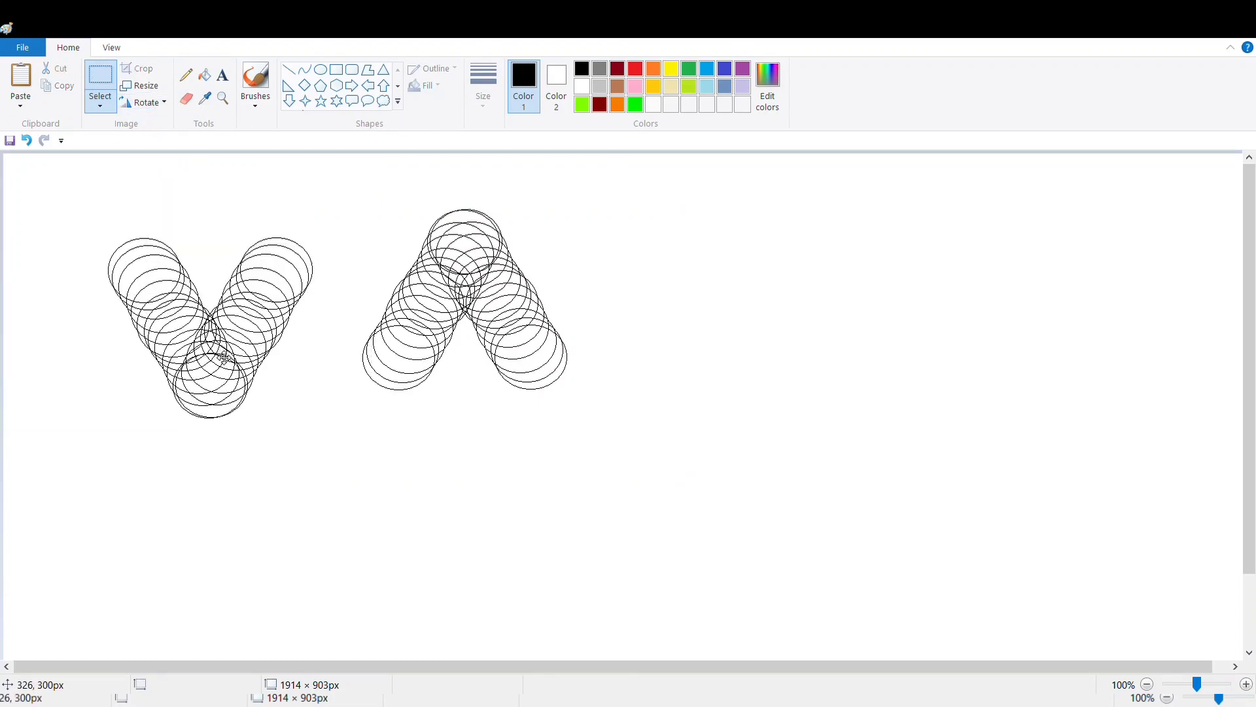
drag(219, 355, 474, 441)
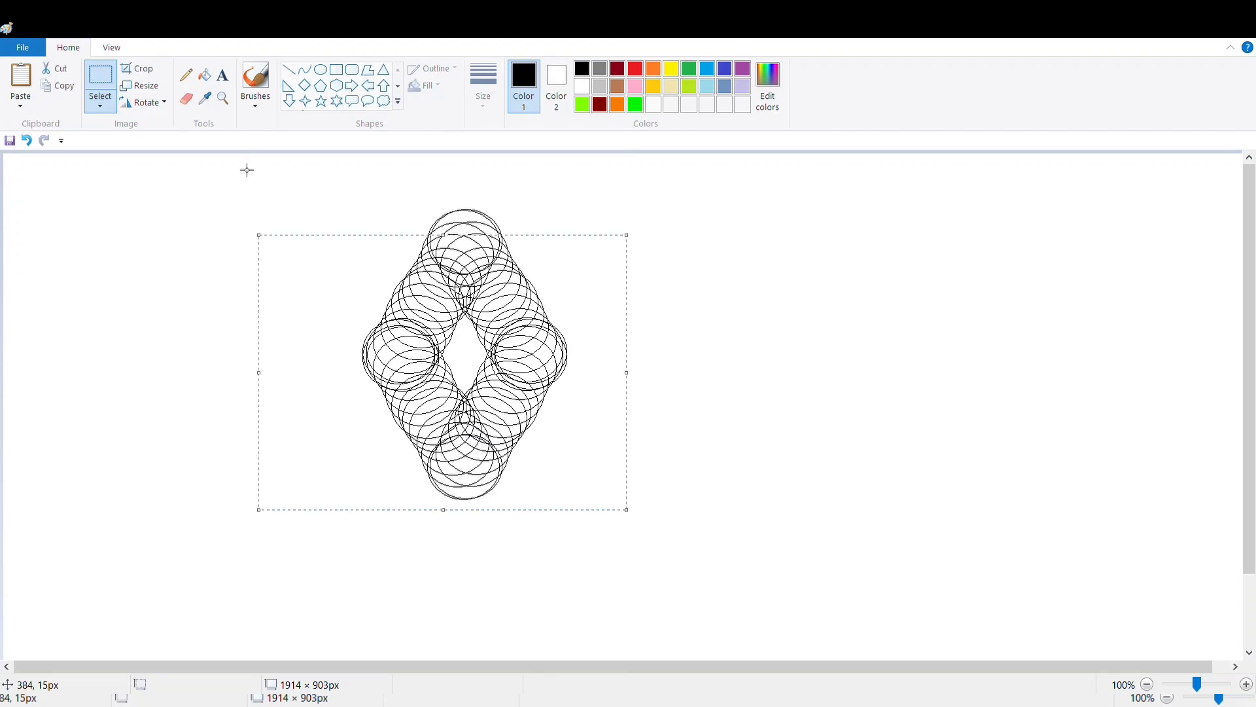
Step: Copy the diamond and attach one copy on its right side and one on its left, overlapping the corner circles
drag(272, 167, 819, 568)
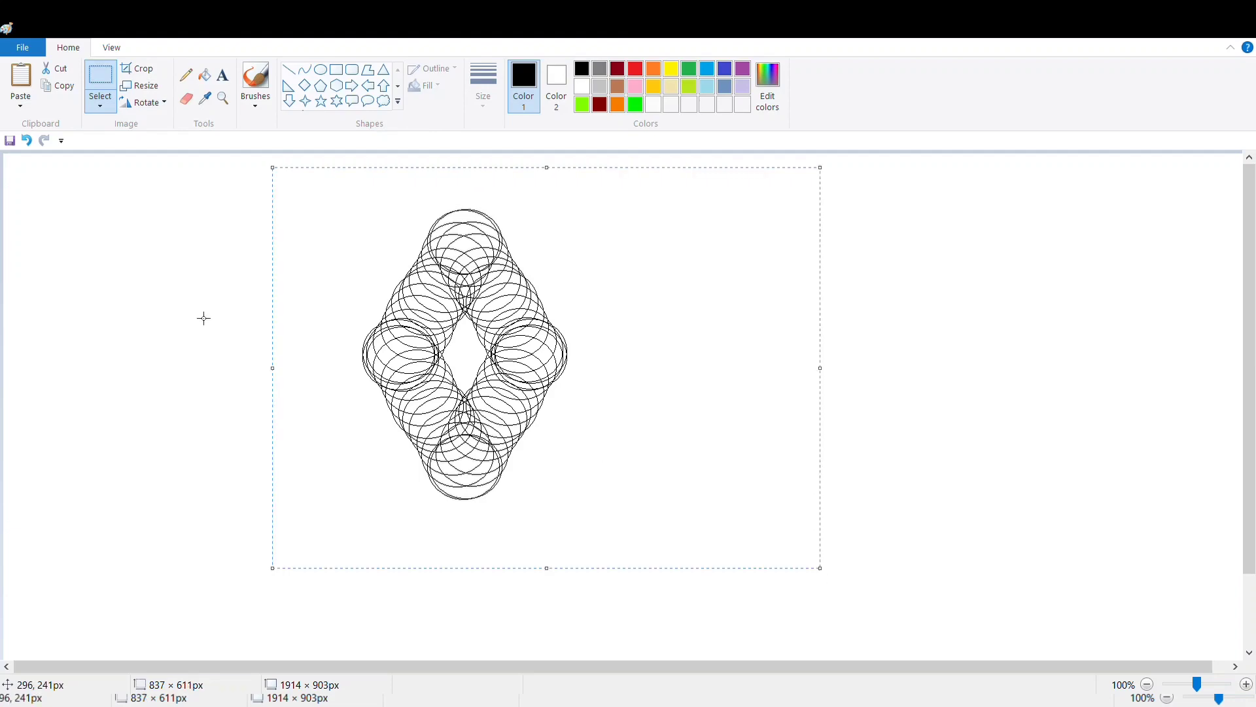
click(33, 87)
mouse_move(194, 324)
mouse_down()
mouse_move(716, 364)
mouse_move(669, 336)
mouse_move(593, 337)
mouse_up()
click(20, 79)
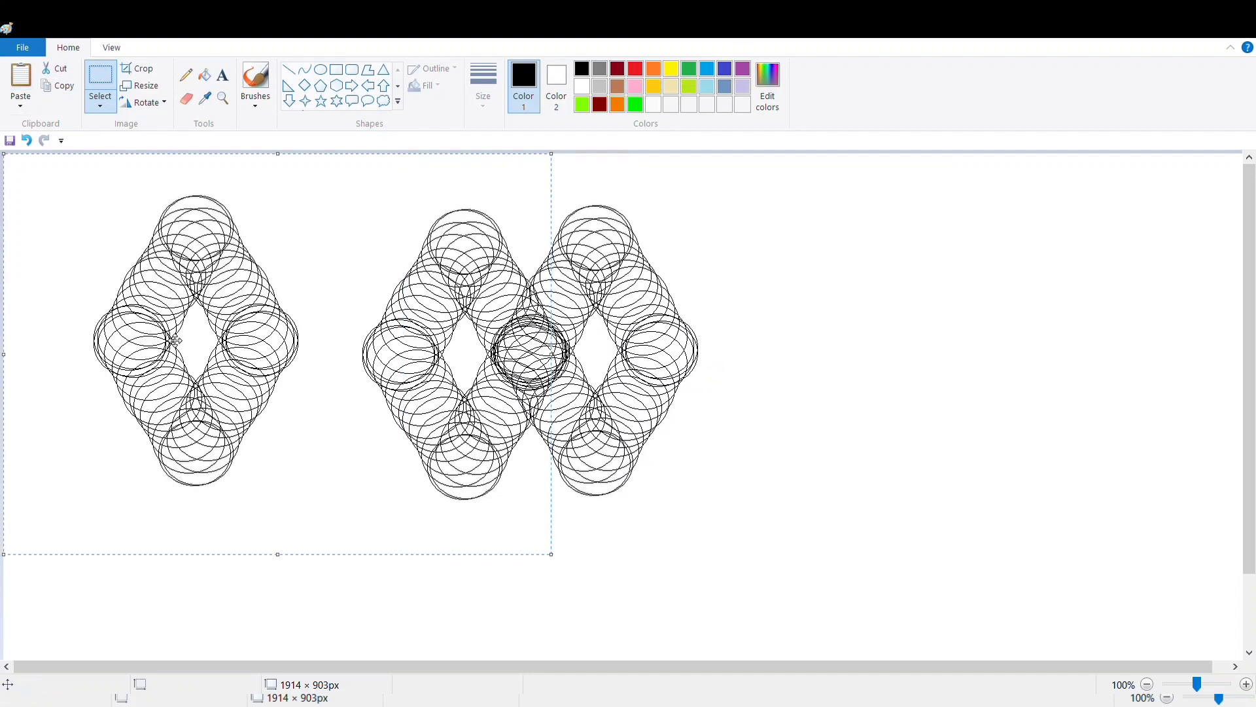
drag(267, 366, 401, 379)
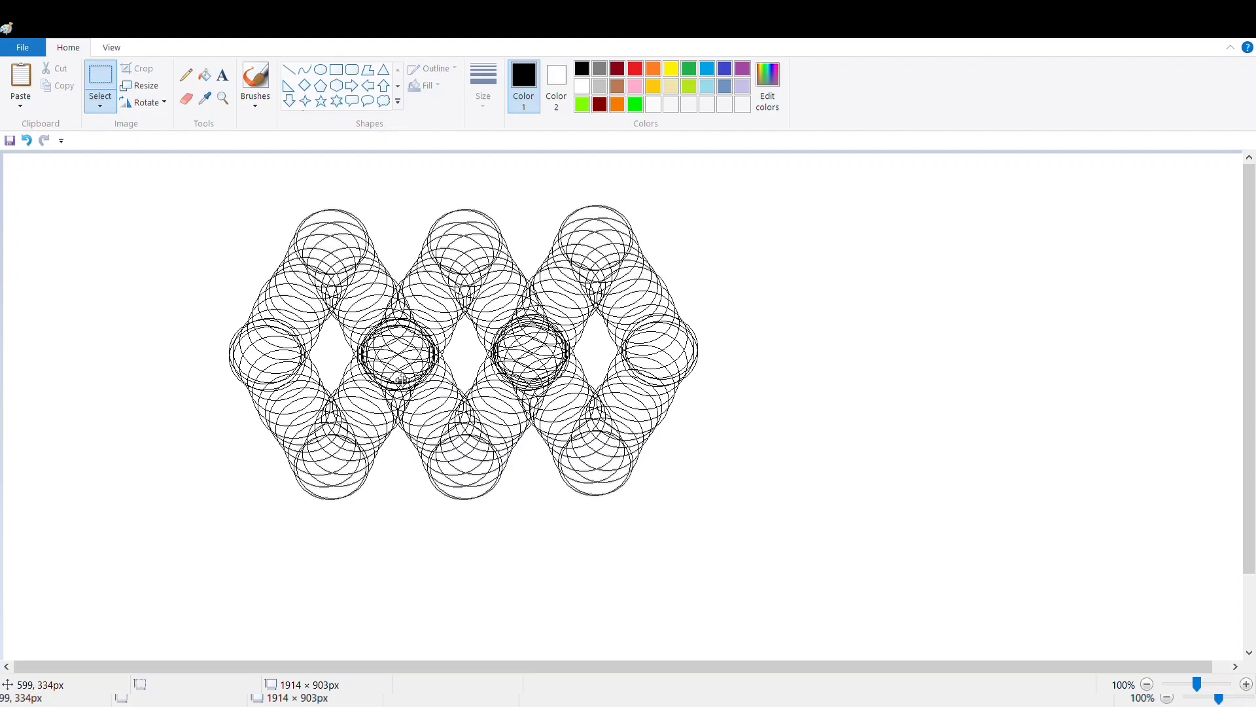
Step: Extend the row to seven diamonds by pasting three more copies at the right end and one at the left end
click(20, 75)
mouse_move(258, 370)
mouse_down()
mouse_move(395, 434)
mouse_move(801, 403)
mouse_move(811, 393)
mouse_move(789, 379)
mouse_up()
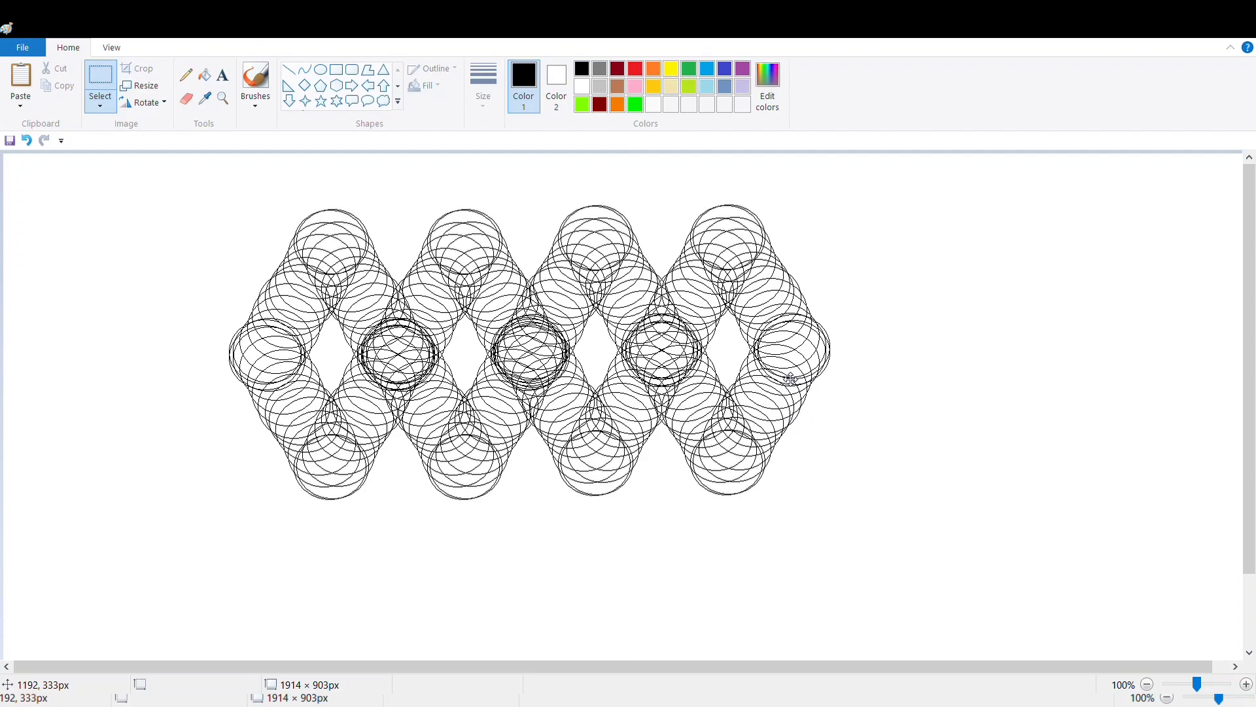
click(21, 79)
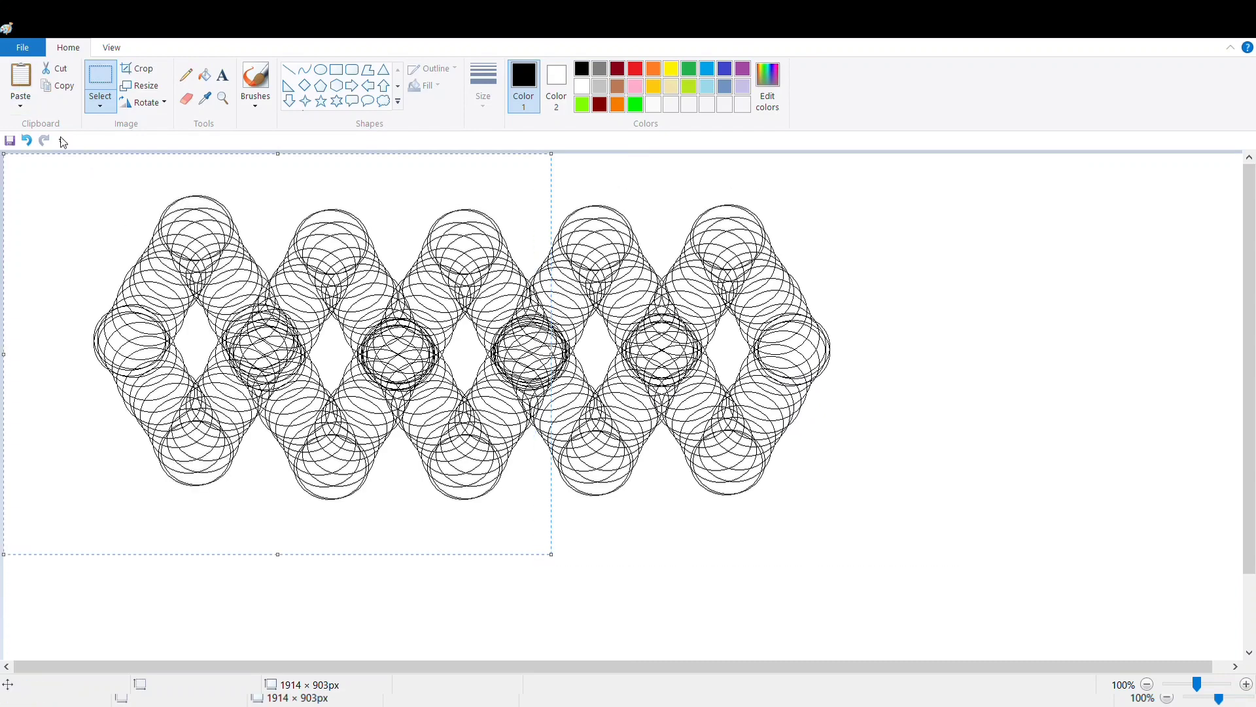
drag(246, 337, 927, 351)
click(20, 79)
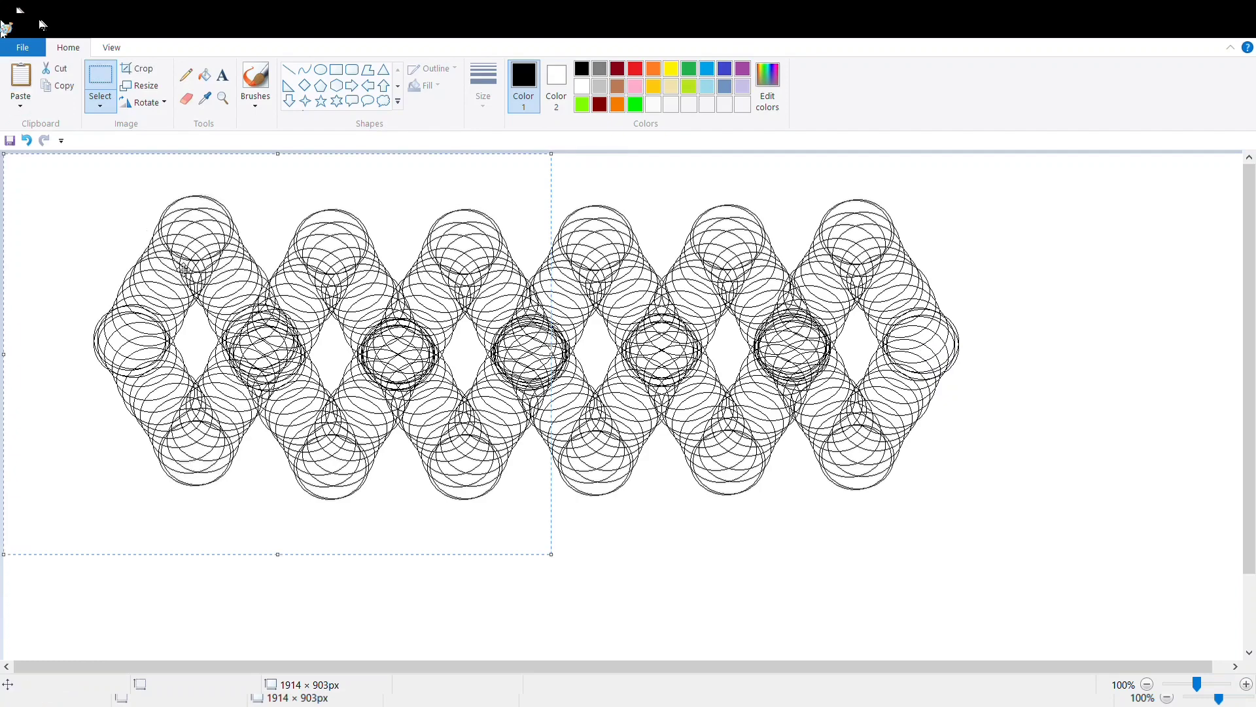
drag(273, 359, 1056, 371)
click(20, 79)
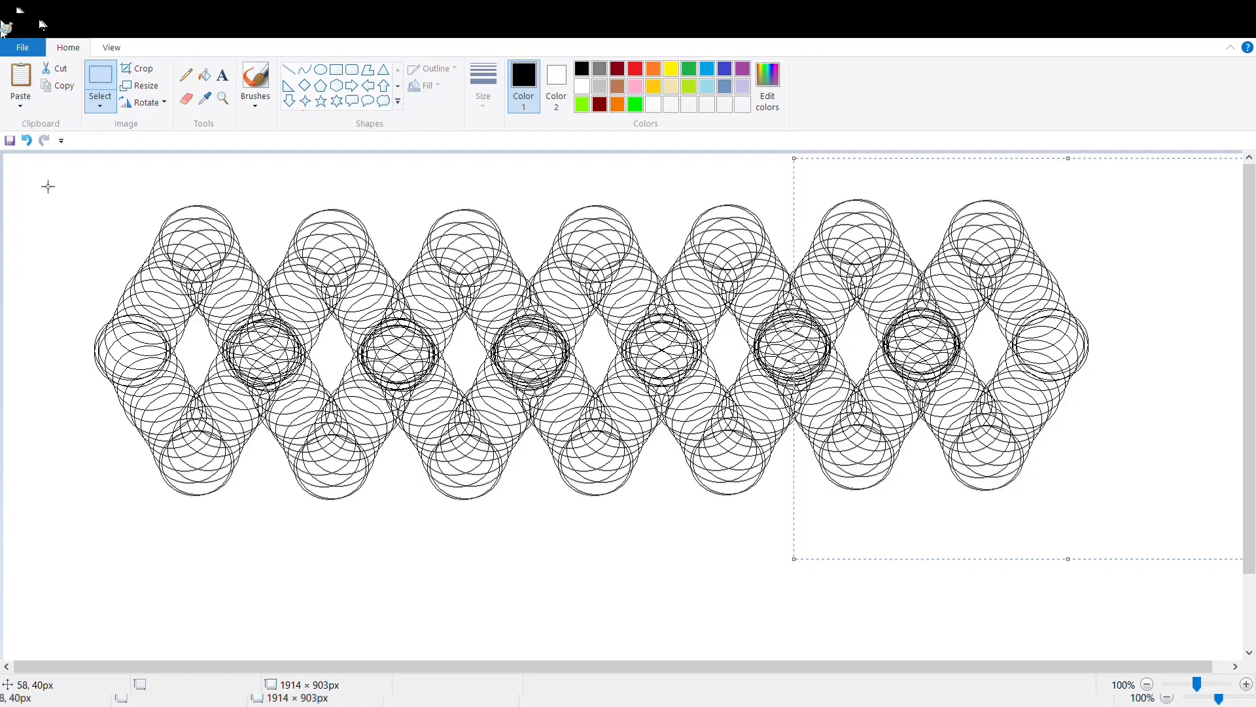
Step: Copy the seven-diamond row, shift it toward the left canvas edge and paste a copy that continues it past the right edge
drag(48, 187, 1193, 603)
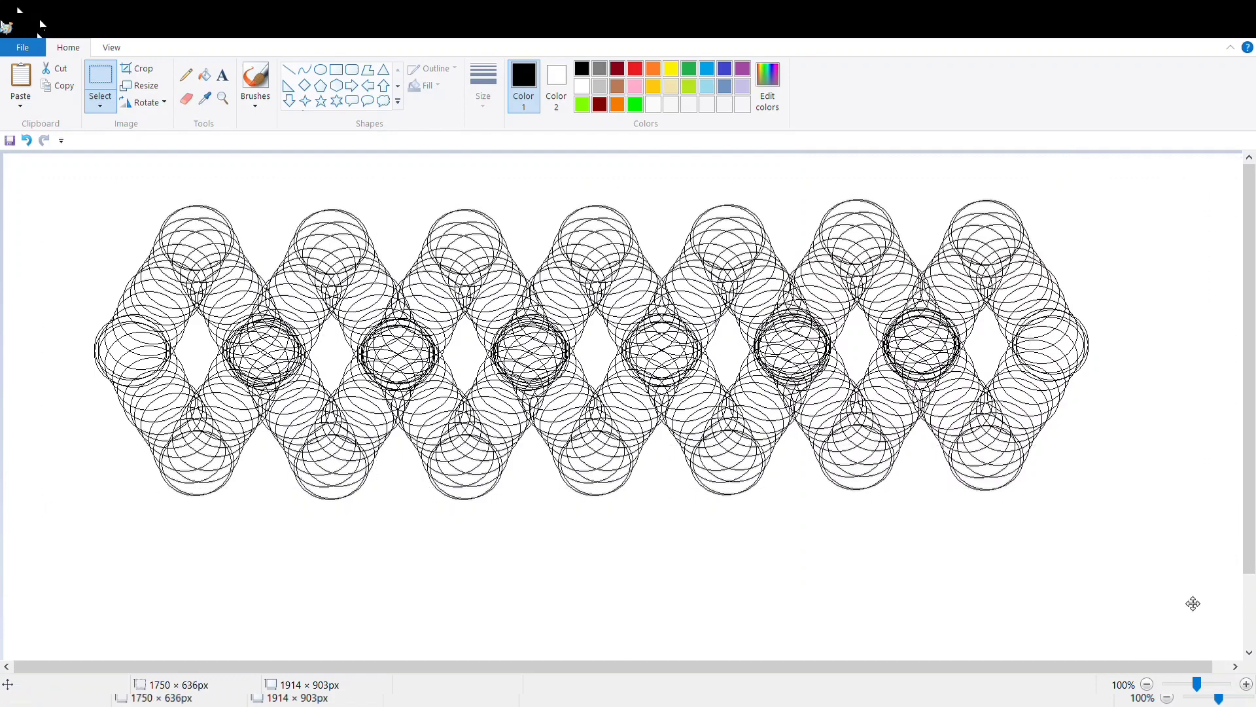
drag(452, 292, 363, 316)
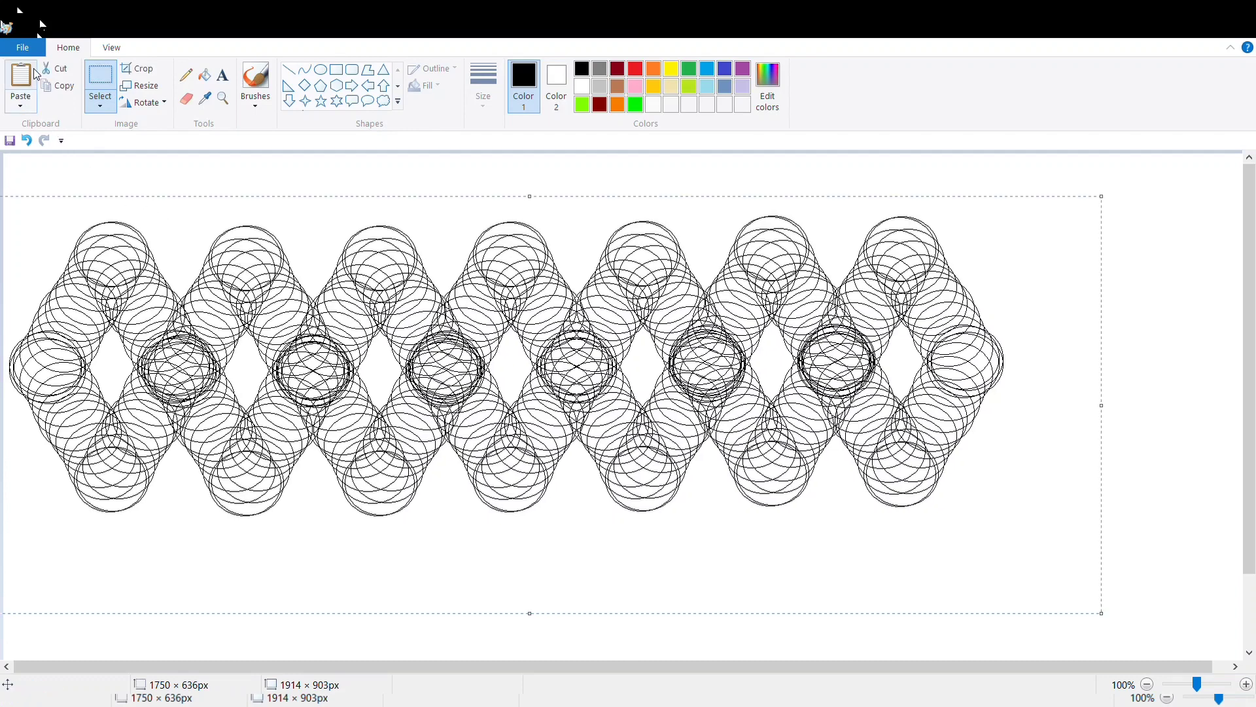
click(19, 82)
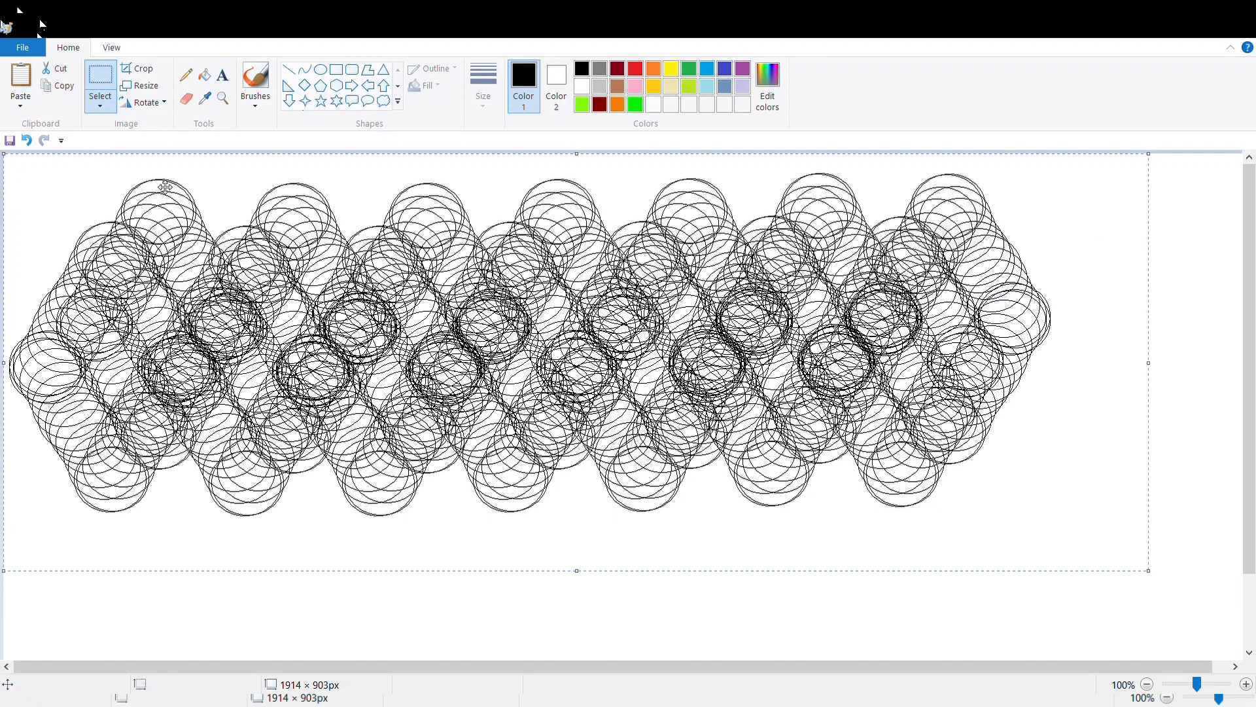
drag(381, 344, 1246, 383)
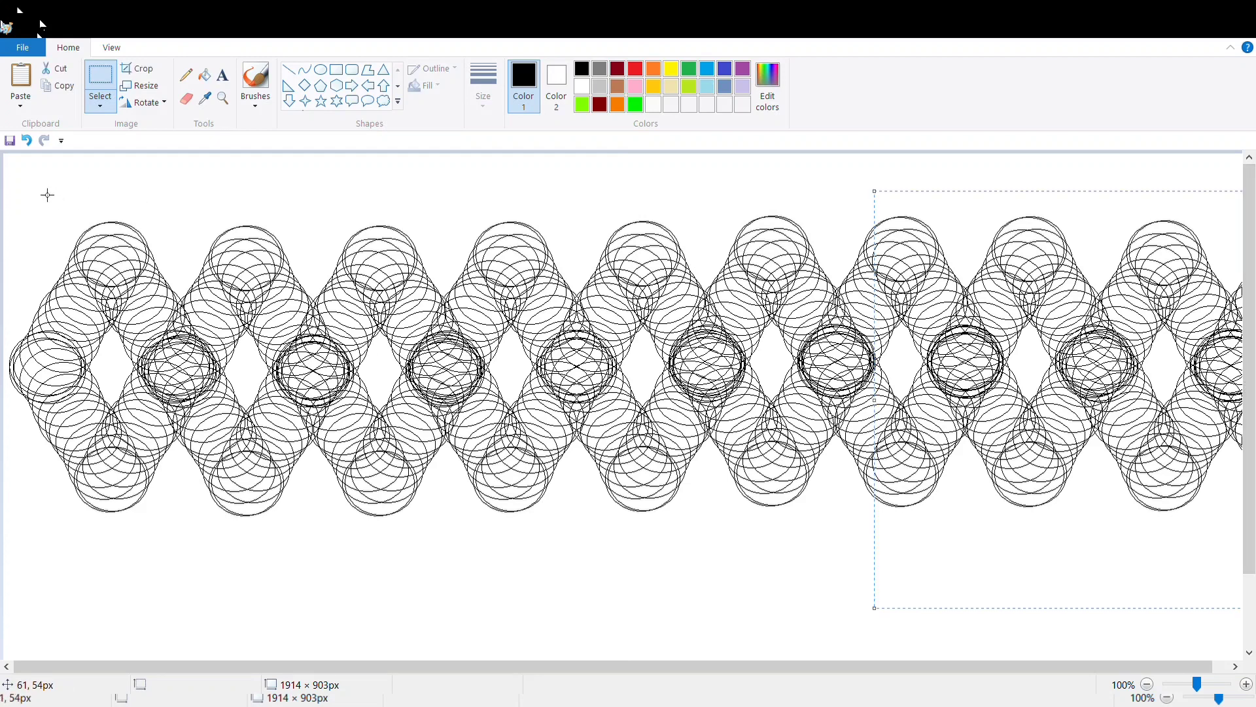
Step: Copy the full-width diamond row, shift the original slightly down and left, and fit a pasted copy directly above it
drag(11, 189, 1255, 694)
drag(1250, 625, 1249, 625)
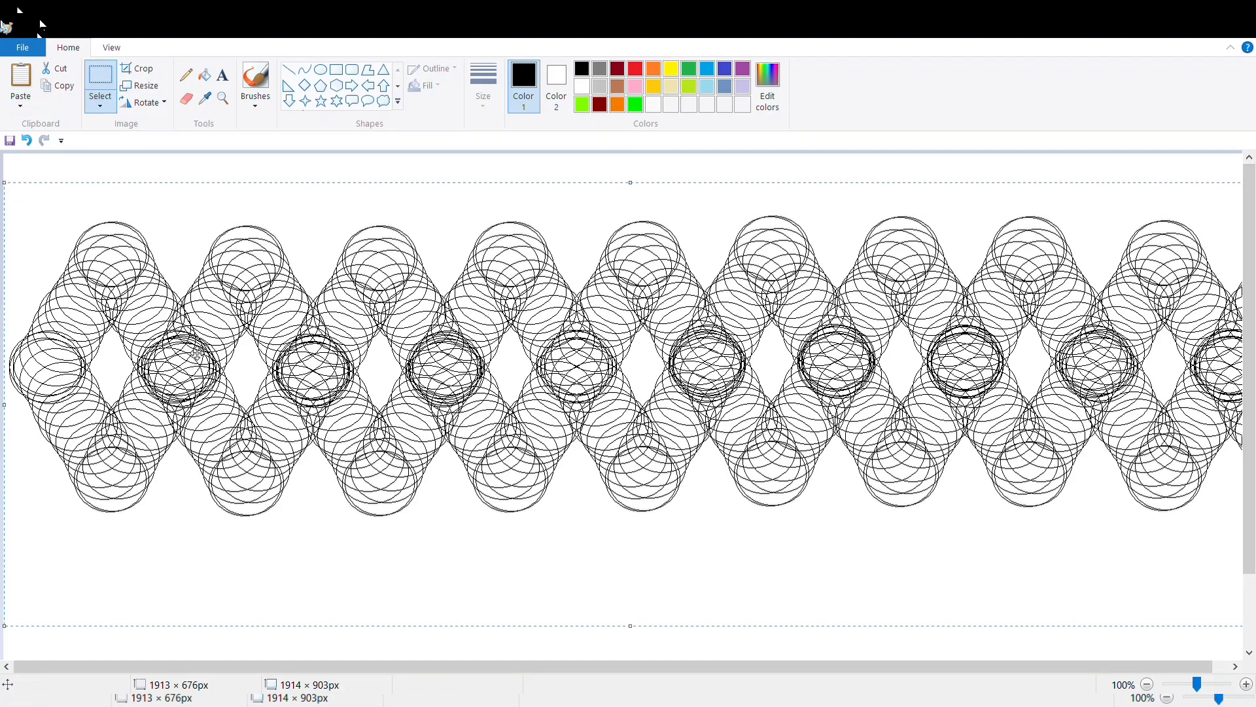
mouse_move(196, 353)
mouse_down()
mouse_move(180, 349)
mouse_move(237, 345)
mouse_up()
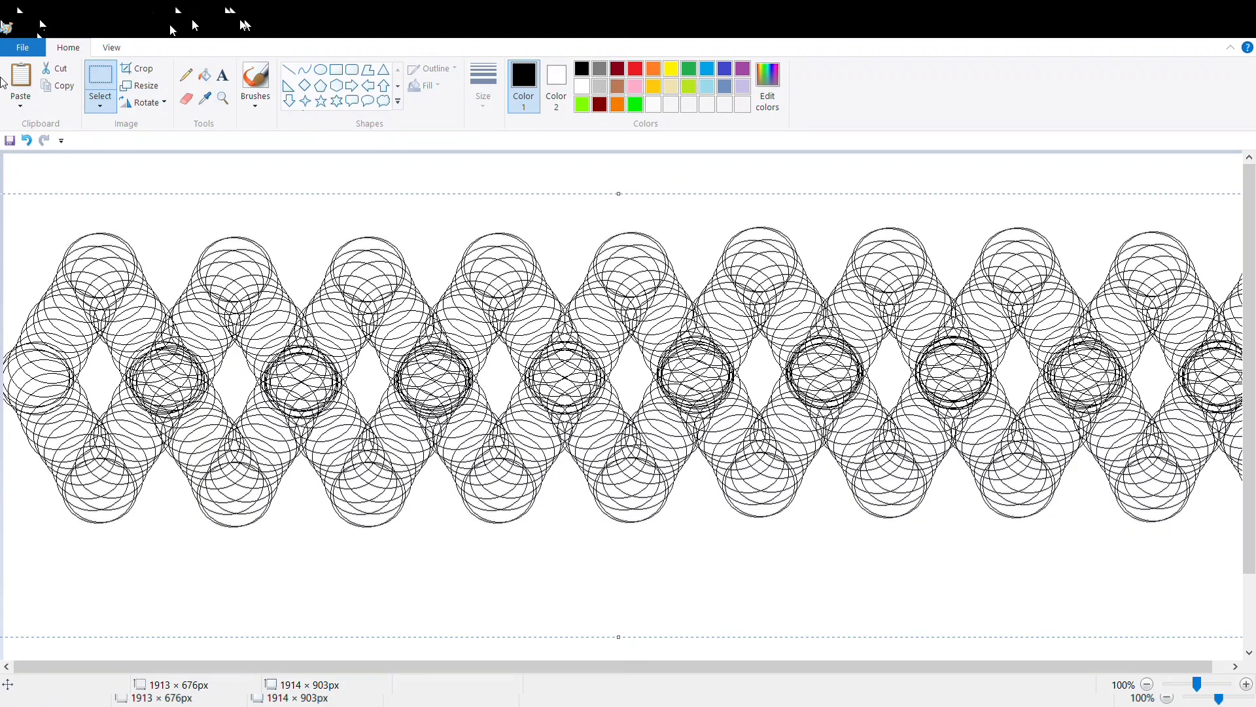
click(74, 95)
click(29, 74)
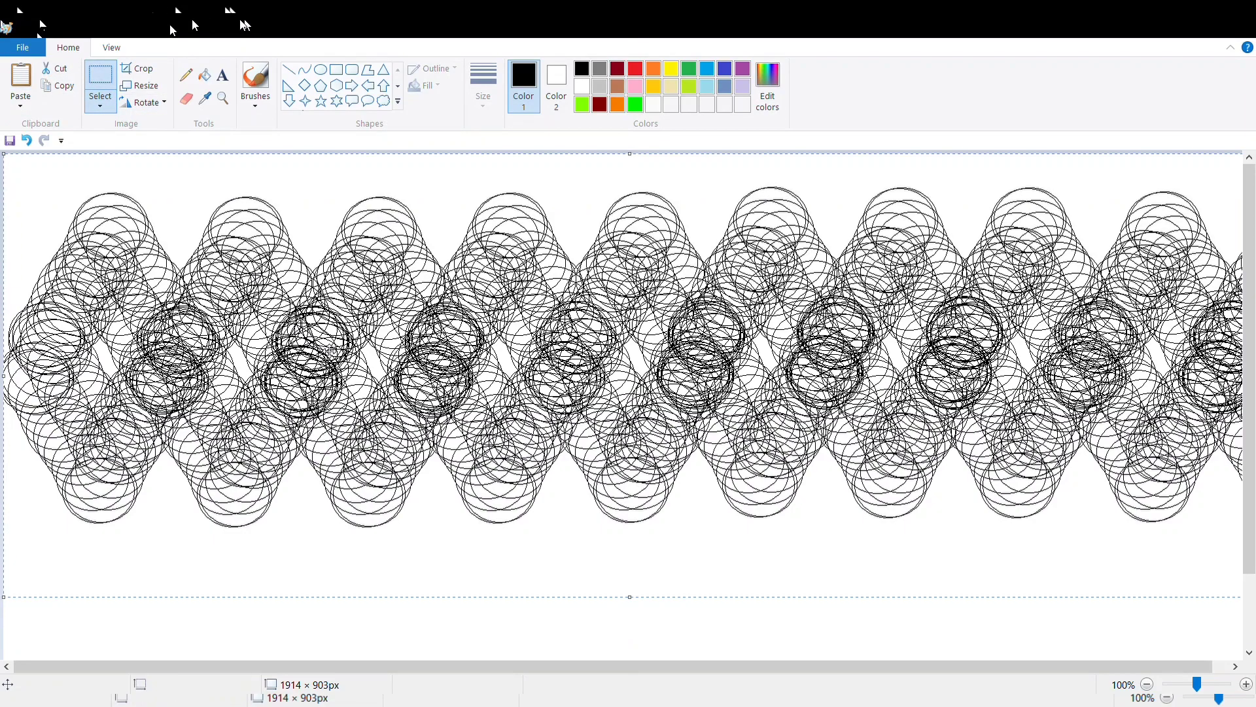
mouse_move(330, 351)
mouse_down()
mouse_move(342, 224)
mouse_move(319, 165)
mouse_up()
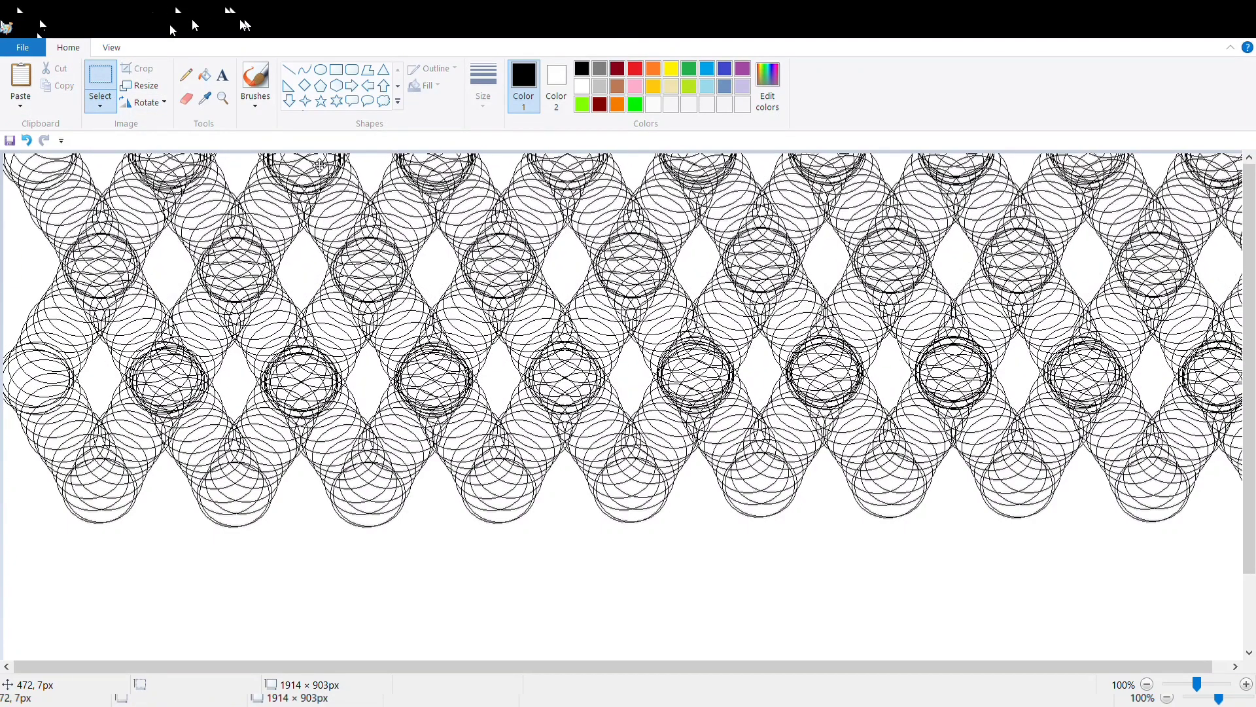
Step: Paste another copy of the diamond pattern and fit it directly below the existing rows, overlapping their circles
click(14, 79)
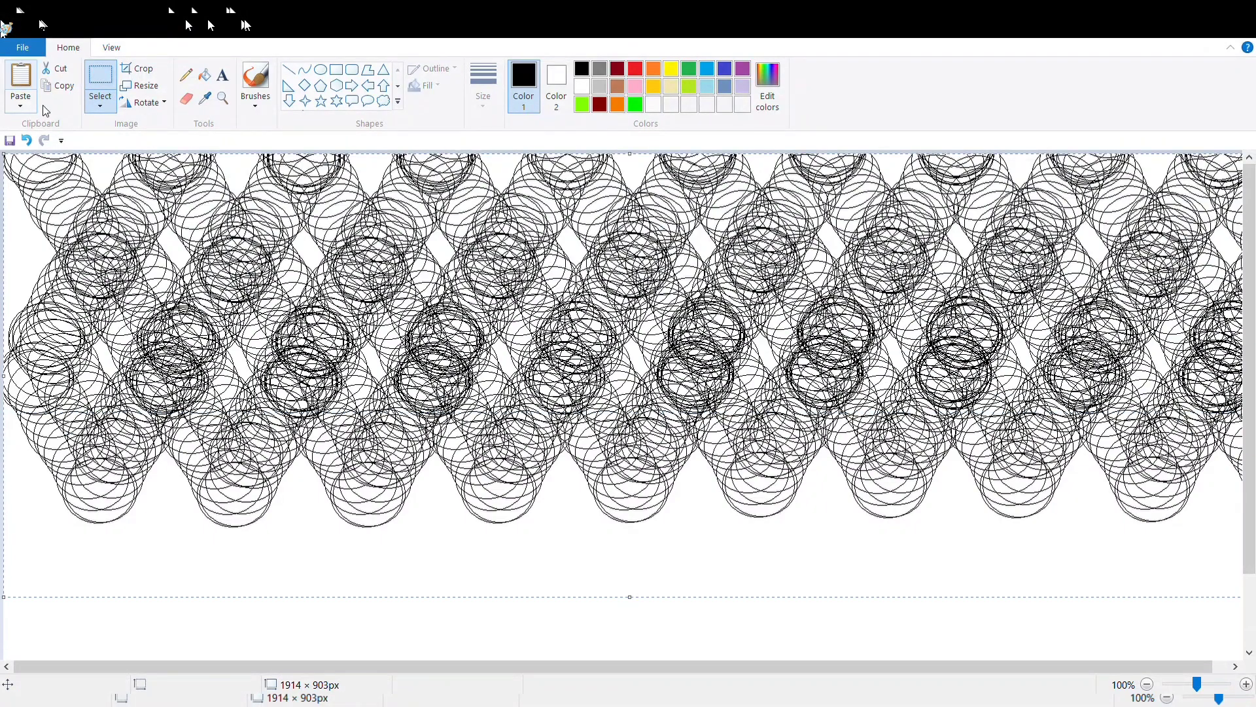
drag(331, 476, 318, 554)
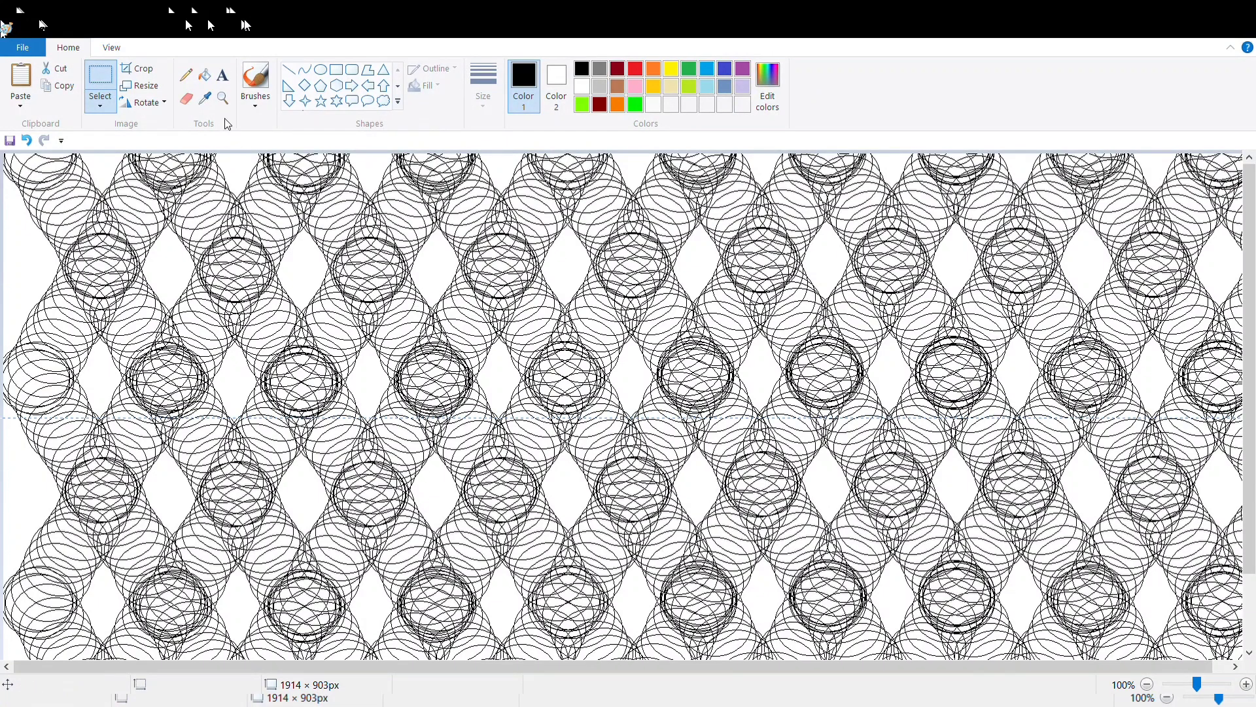
Step: Fill the white gaps along the left canvas edge and in the first columns between the diamonds with black
click(204, 74)
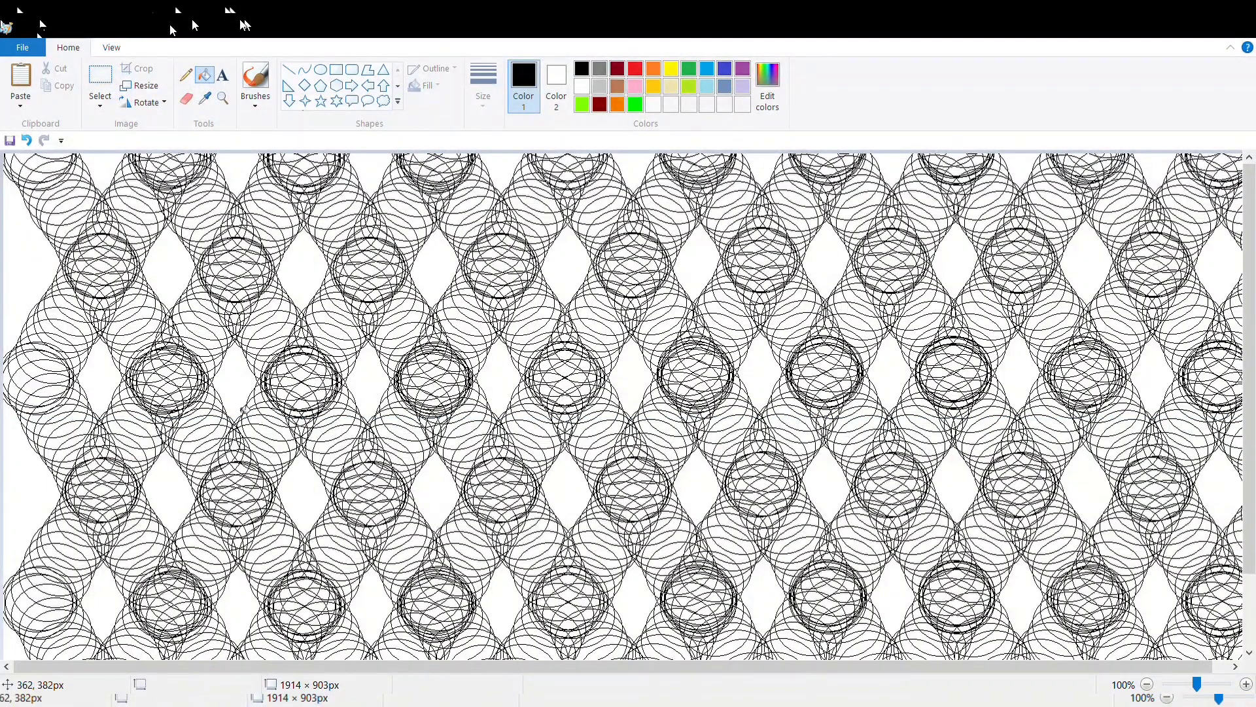
click(239, 397)
click(162, 493)
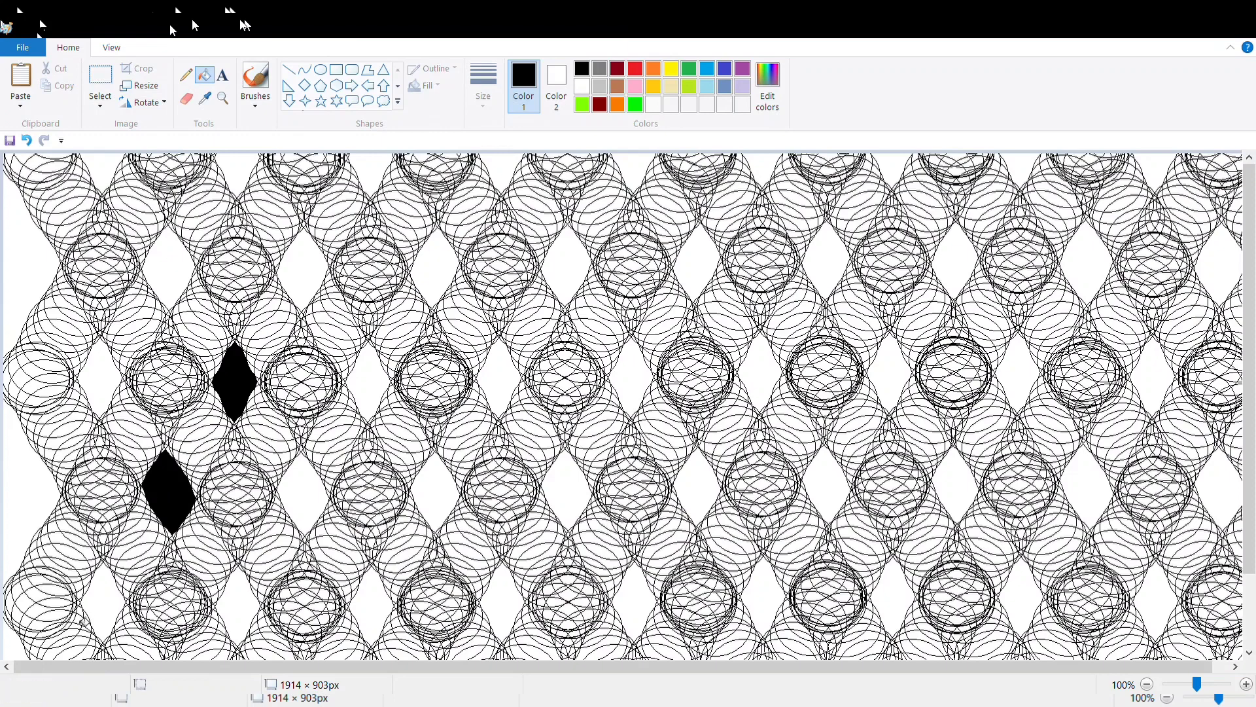
click(98, 619)
click(30, 533)
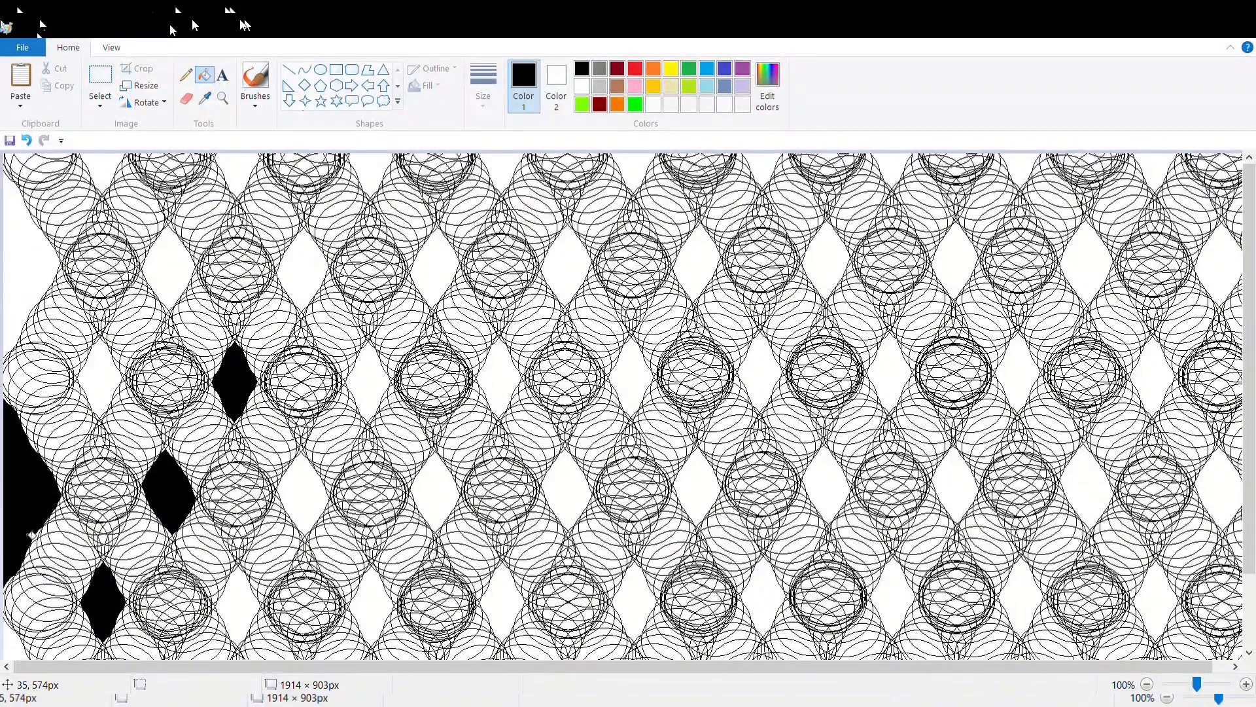
click(7, 639)
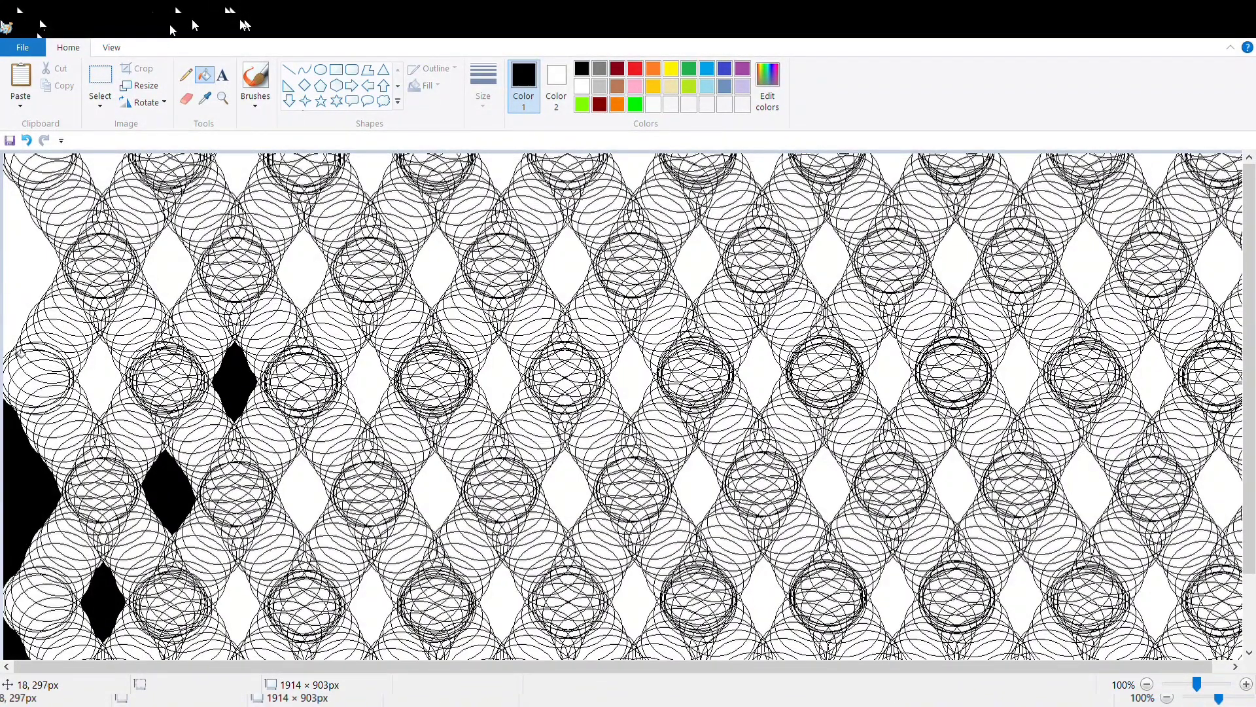
click(24, 320)
click(102, 380)
click(166, 283)
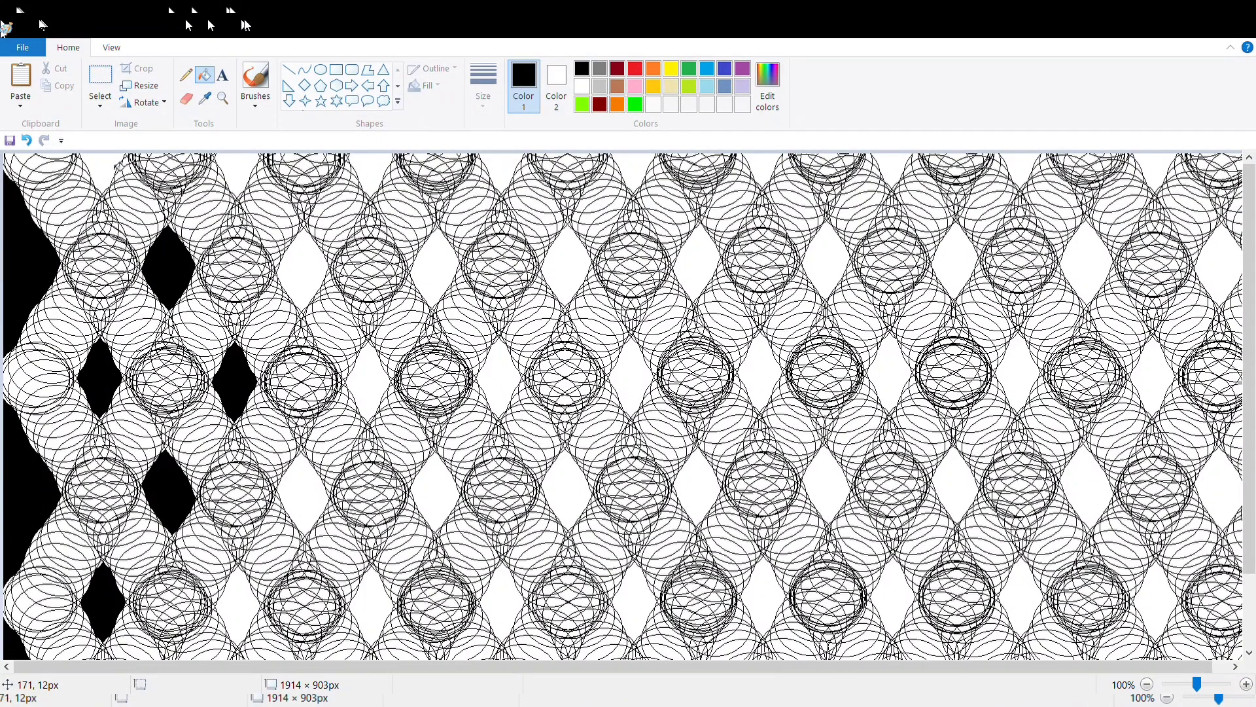
click(112, 165)
click(243, 173)
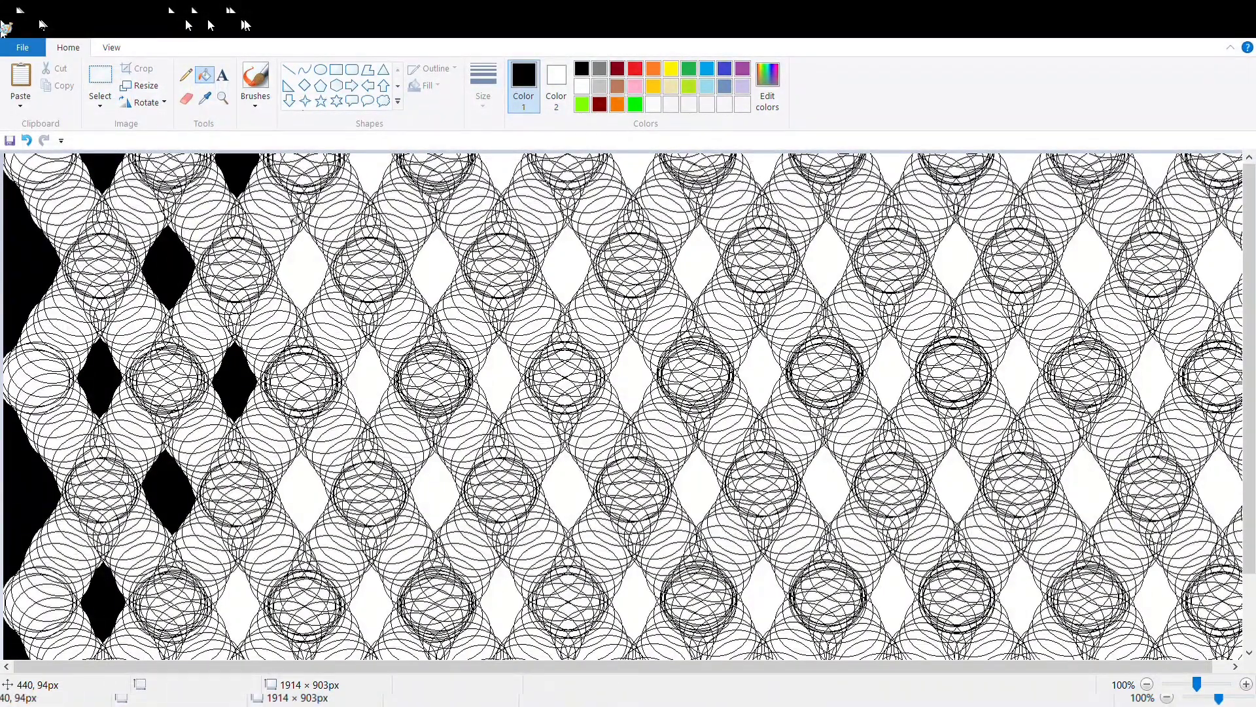
Step: Continue the black fill through the white gaps in all visible rows from the left columns to the middle of the canvas
click(299, 264)
click(364, 381)
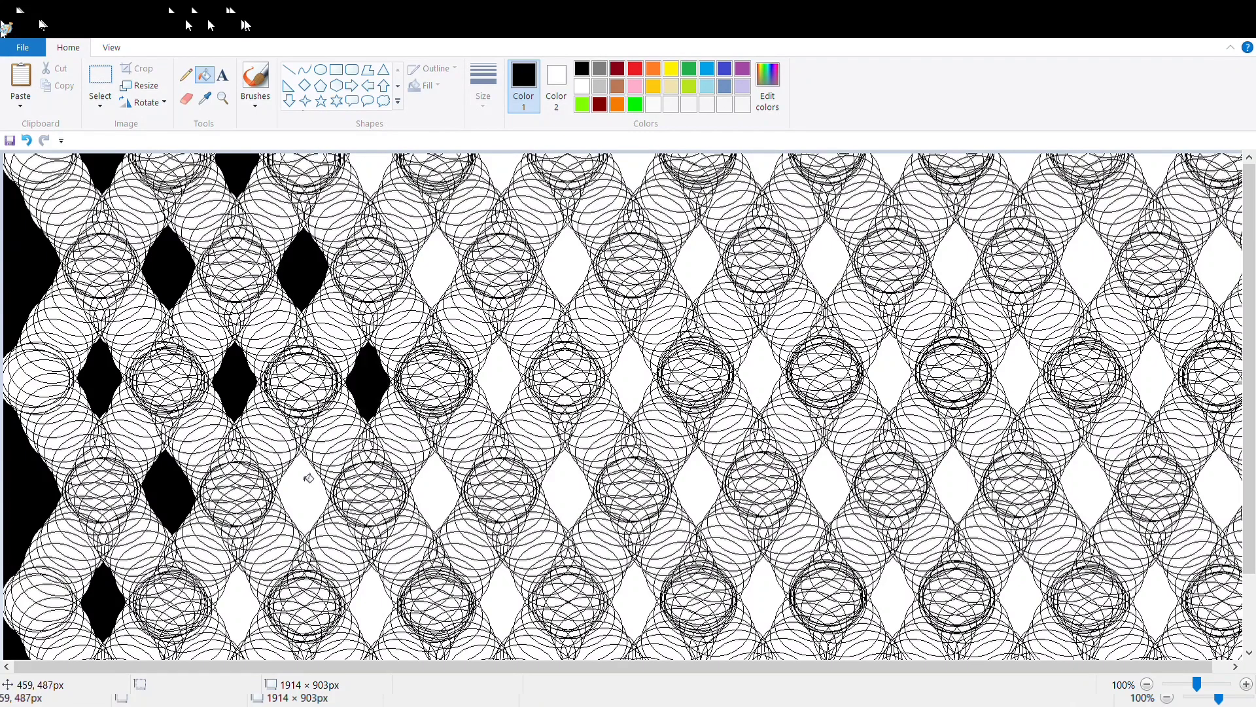
click(304, 473)
click(232, 610)
click(374, 615)
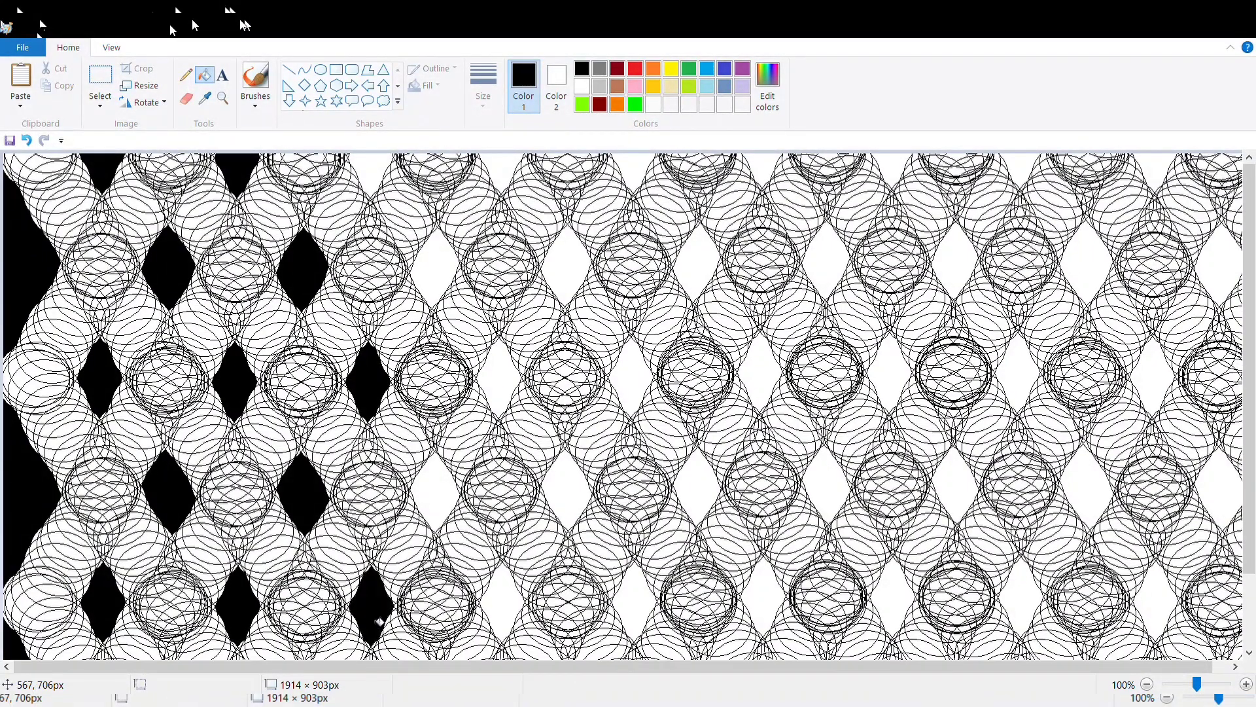
click(434, 509)
click(504, 386)
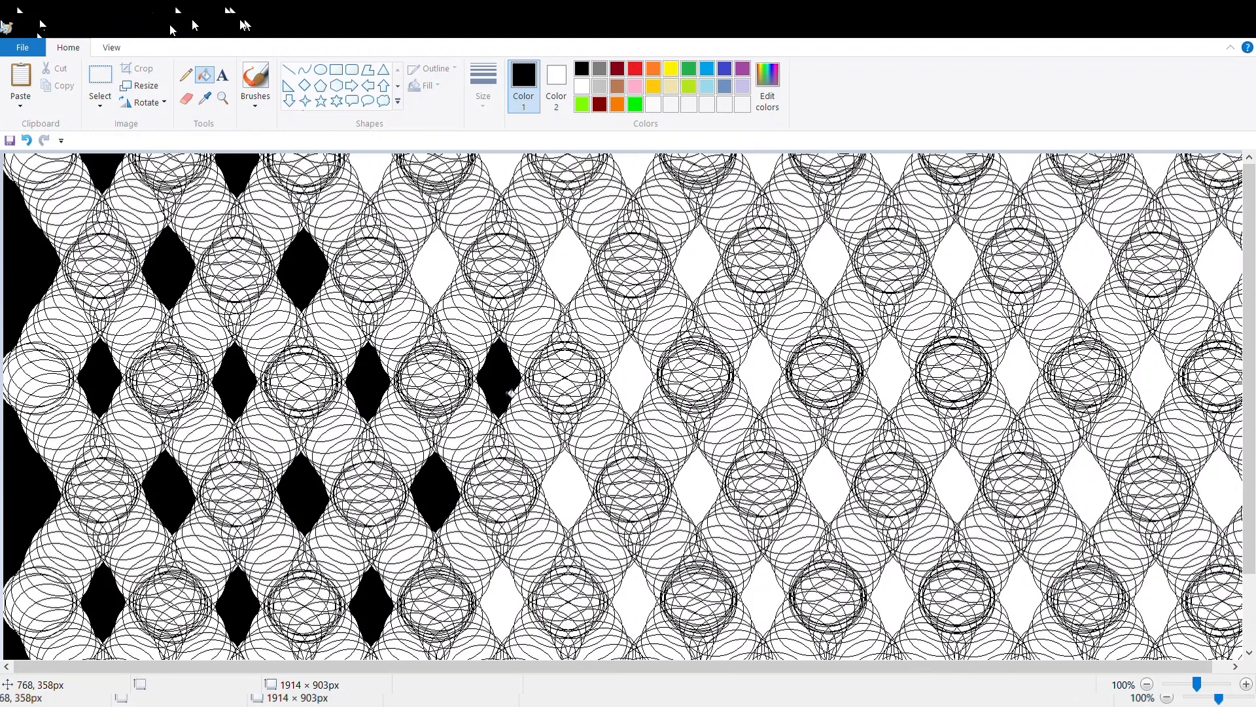
click(442, 283)
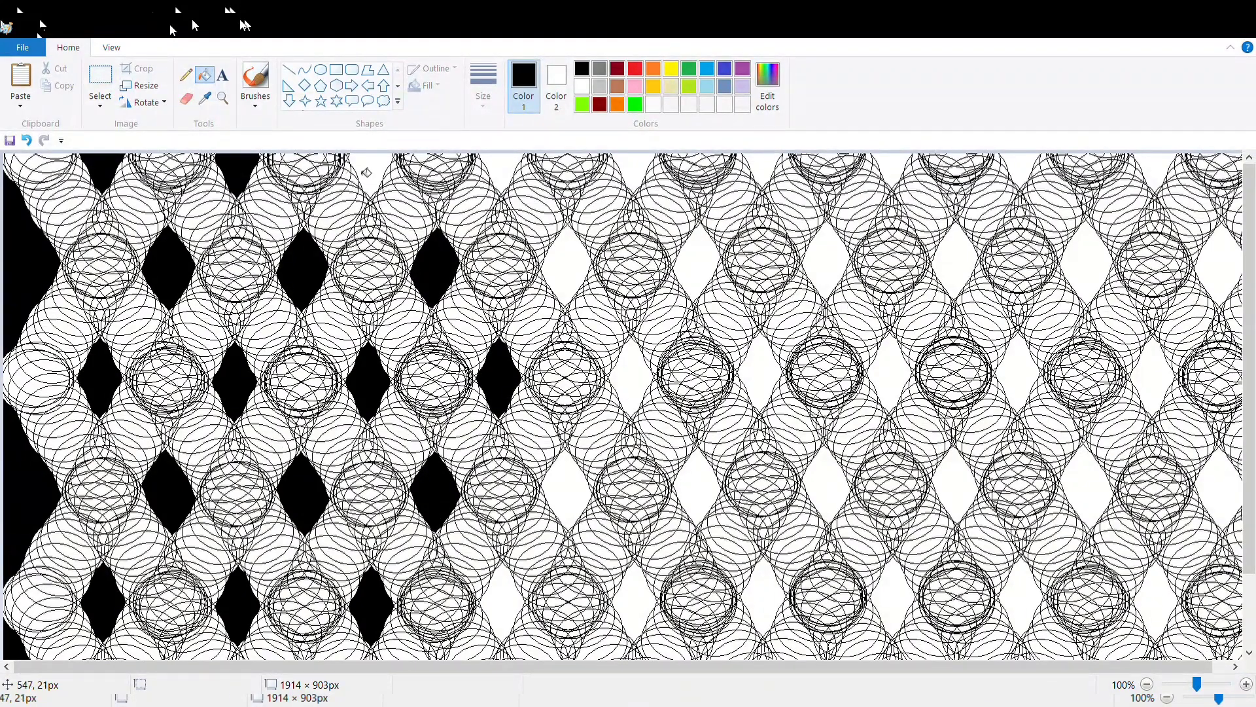
click(363, 169)
click(500, 180)
click(557, 261)
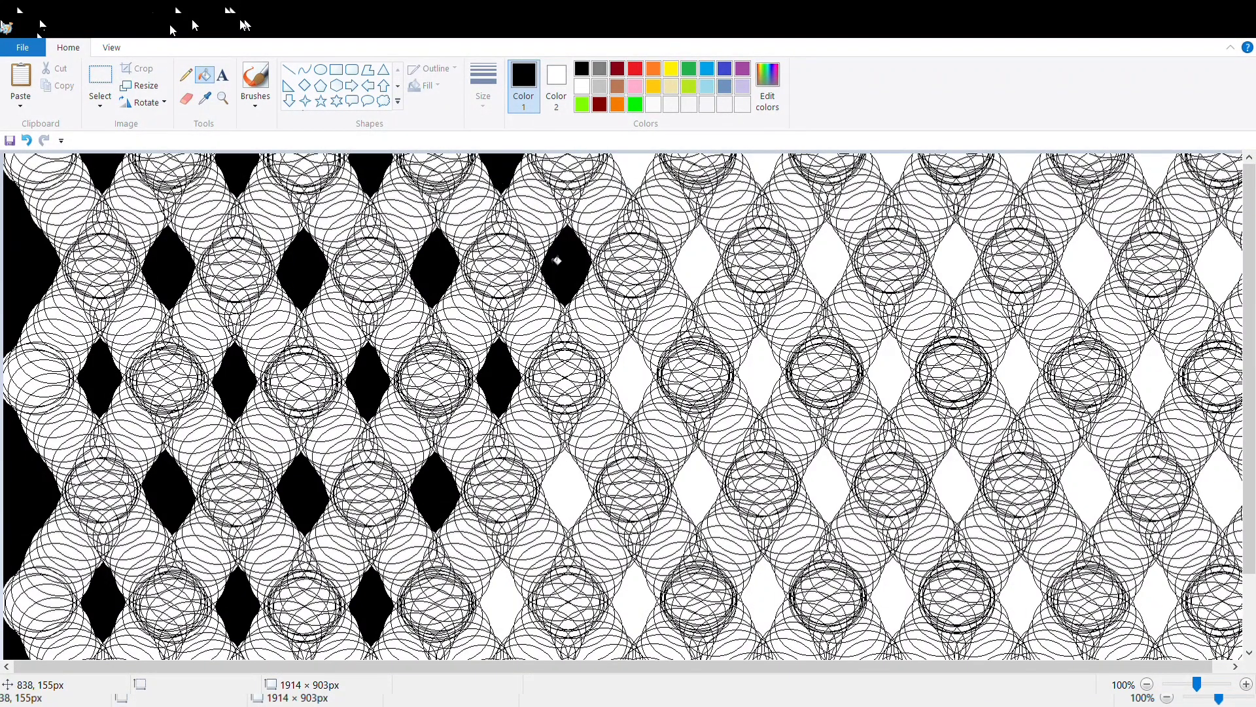
click(639, 374)
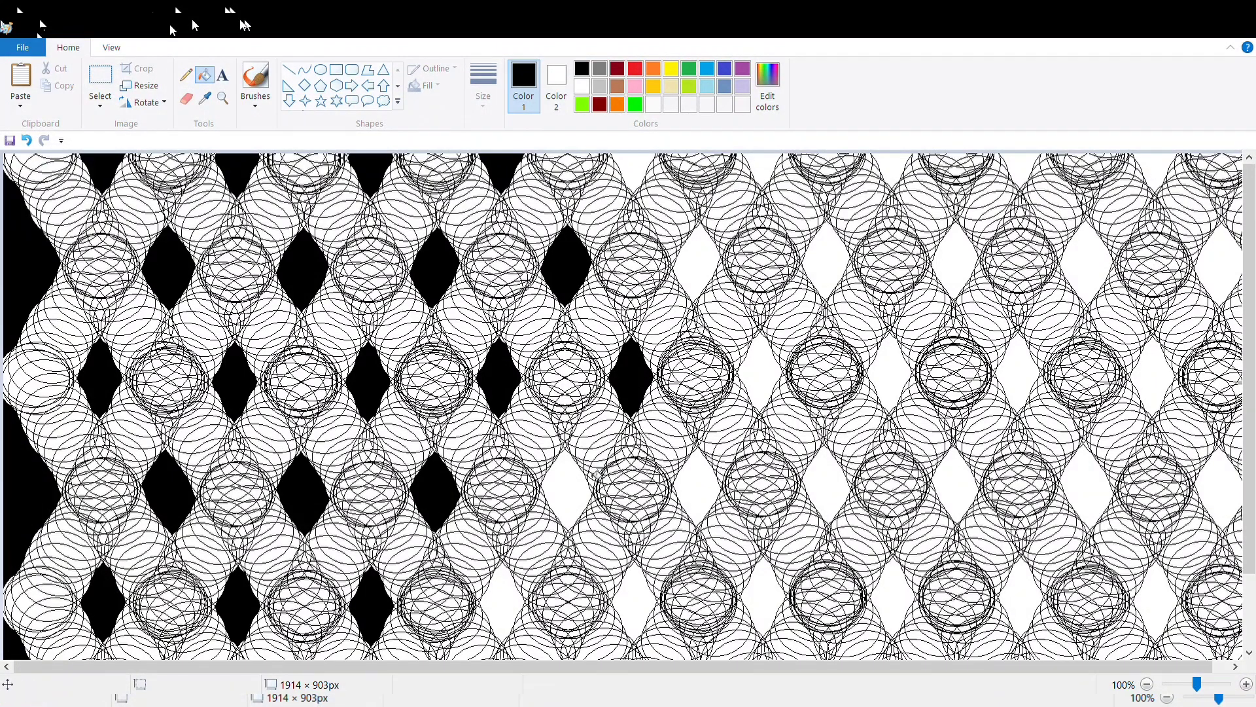
click(567, 492)
click(493, 613)
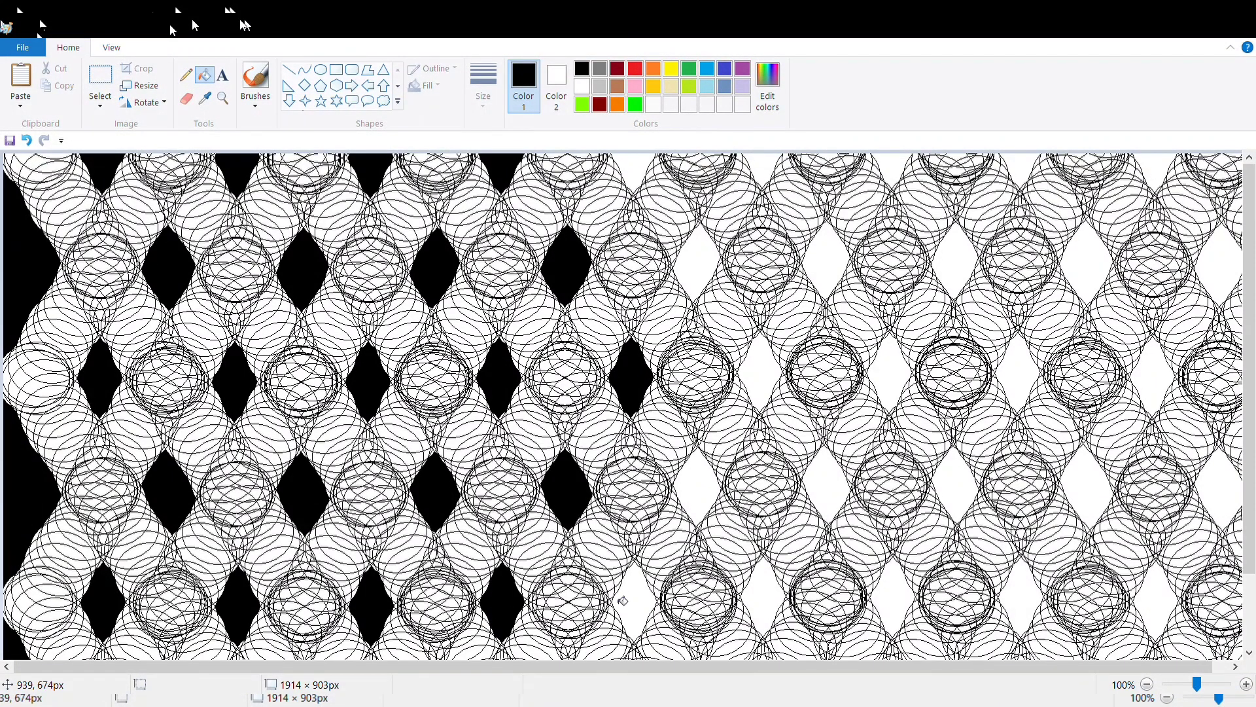
Step: Fill the remaining white gaps in the two lowest visible rows and the open area at the right edge with black
click(641, 600)
click(766, 605)
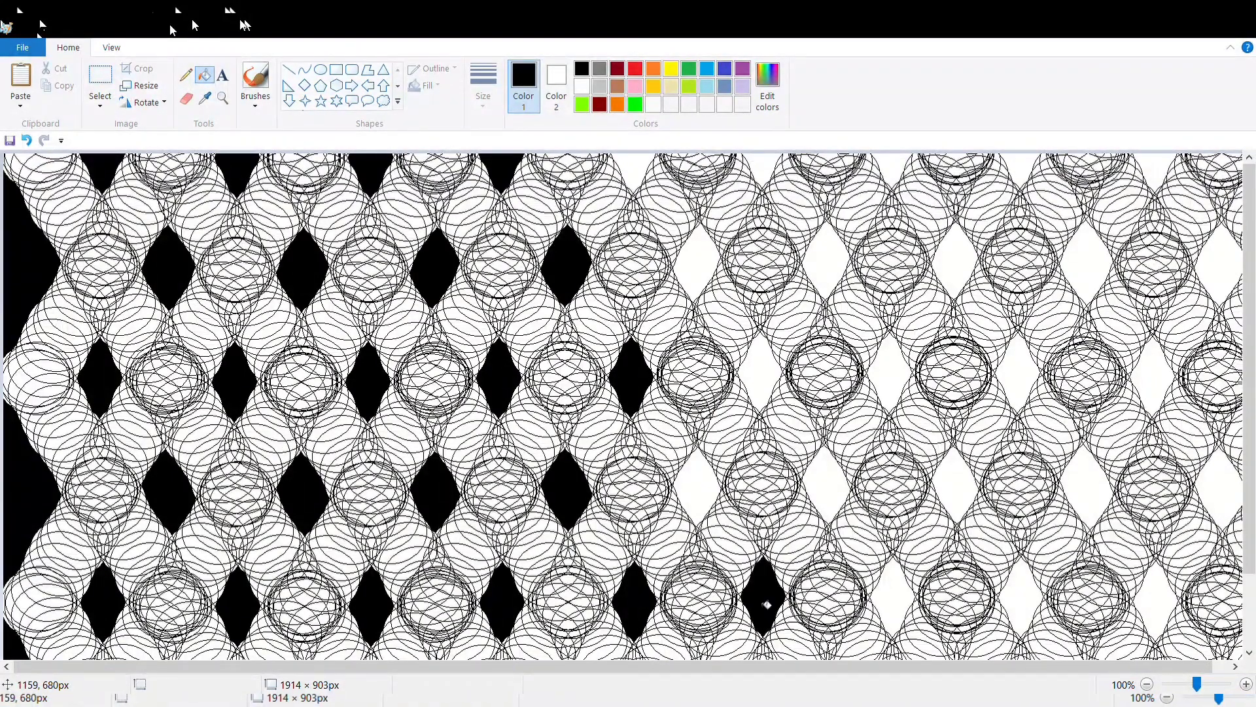
click(902, 613)
click(1026, 610)
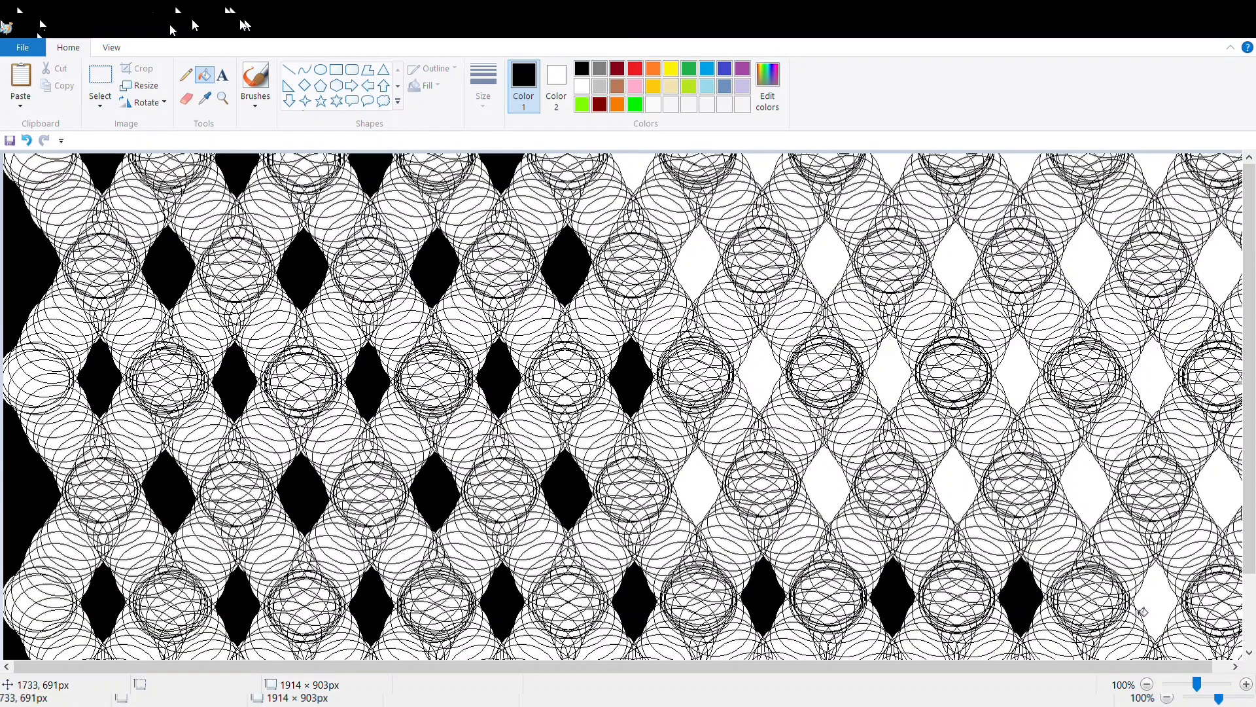
click(1161, 605)
click(1236, 501)
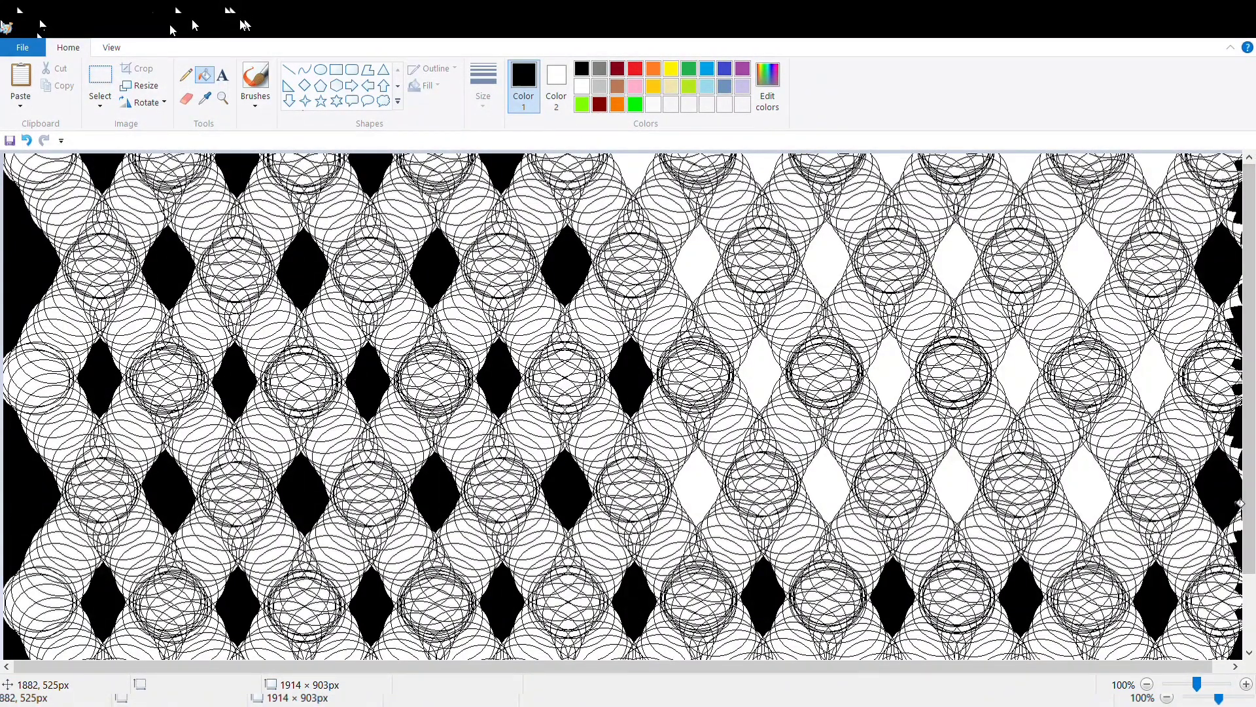
click(1073, 490)
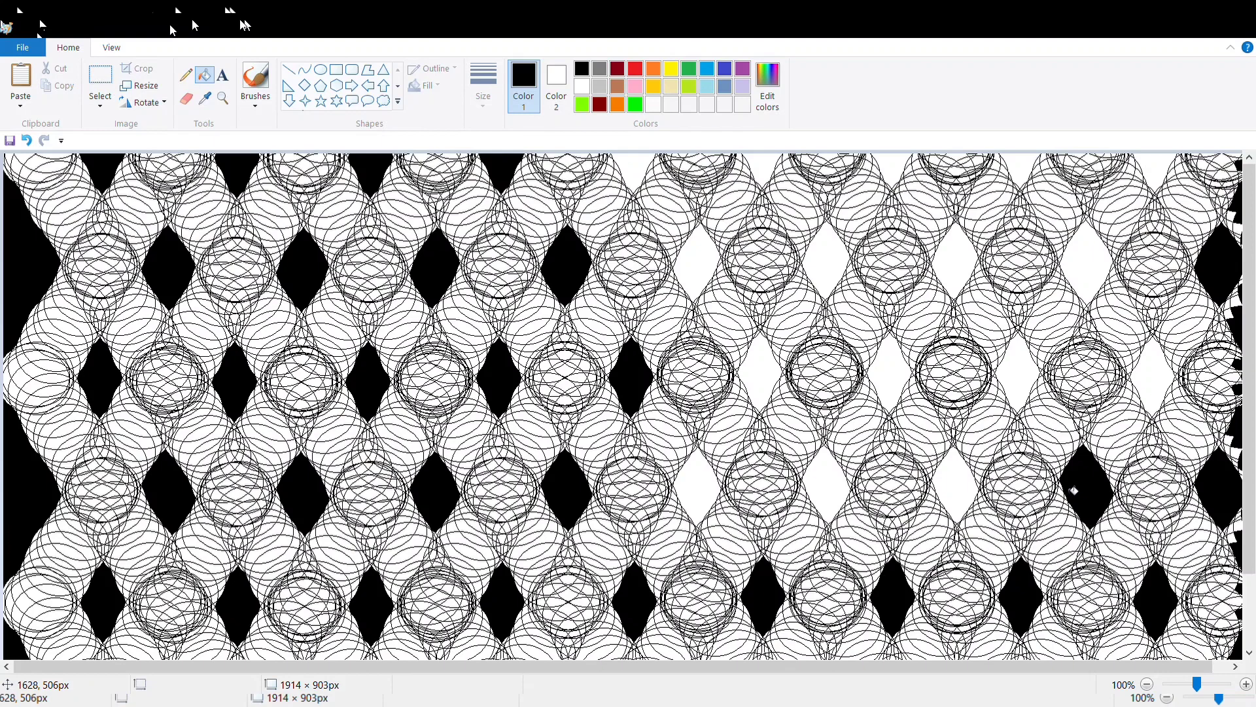
click(950, 489)
click(826, 488)
click(697, 490)
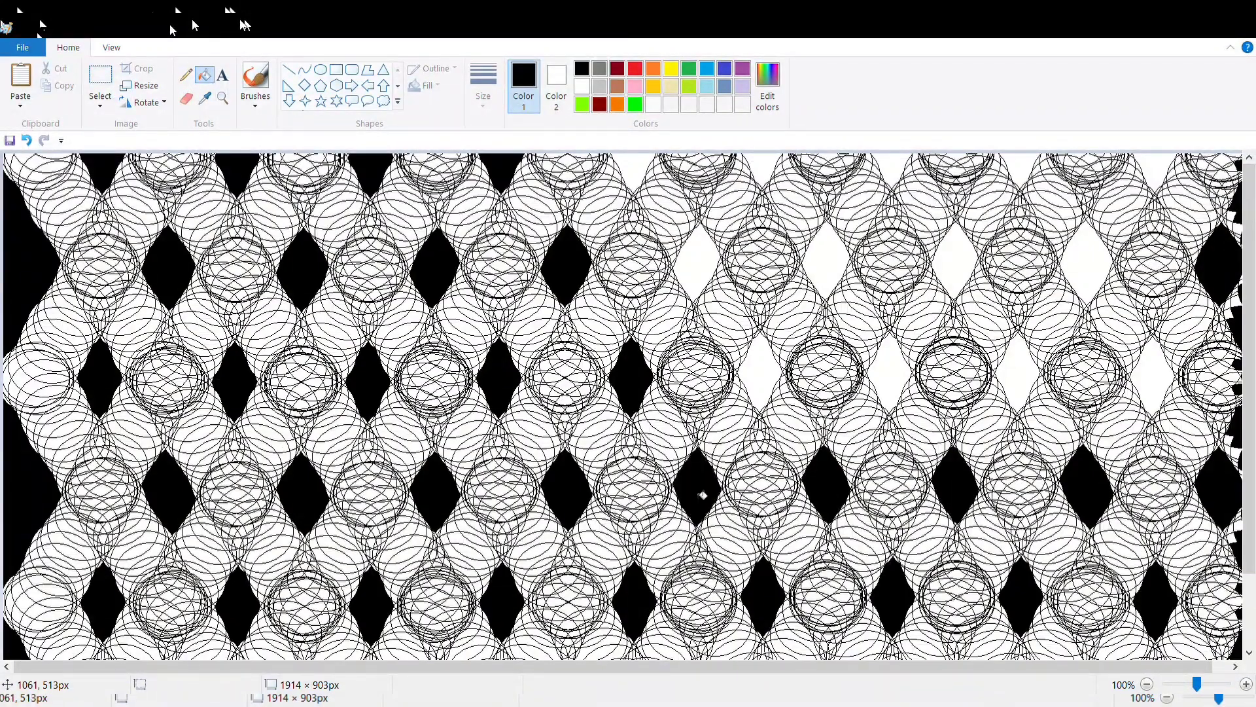
Step: Fill the remaining white gaps in the three upper visible rows of the canvas's right half with black
click(765, 390)
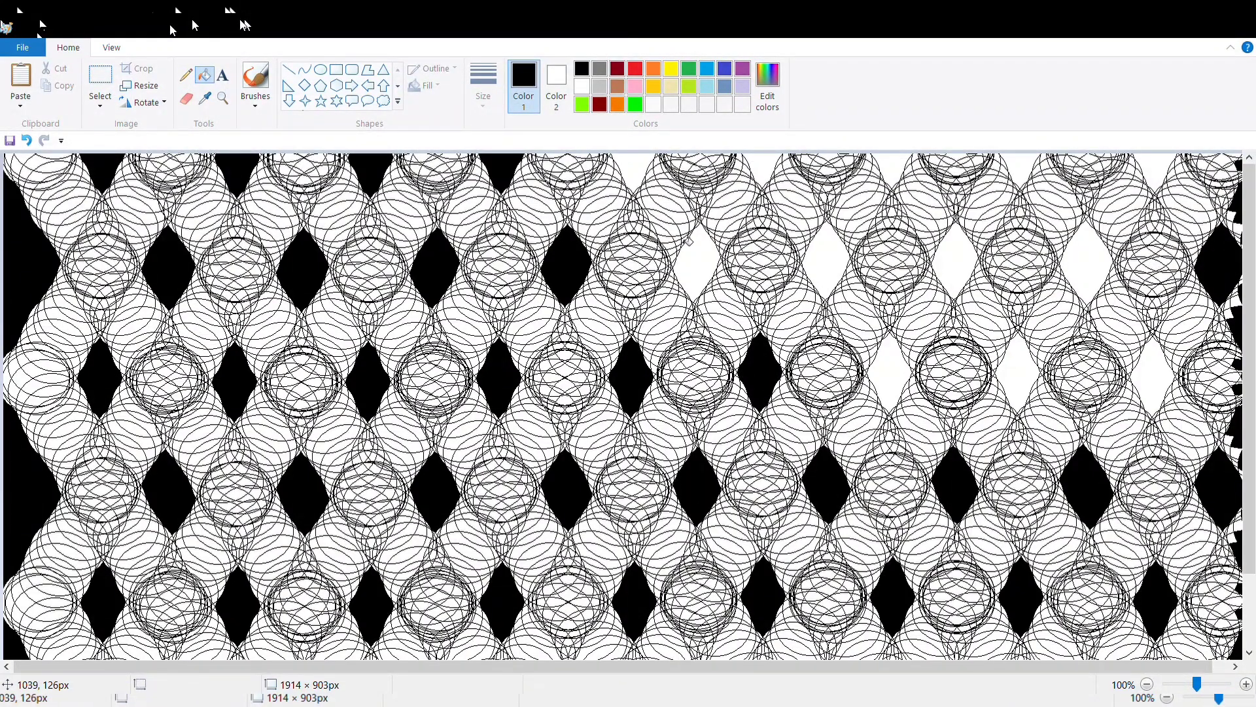
click(692, 263)
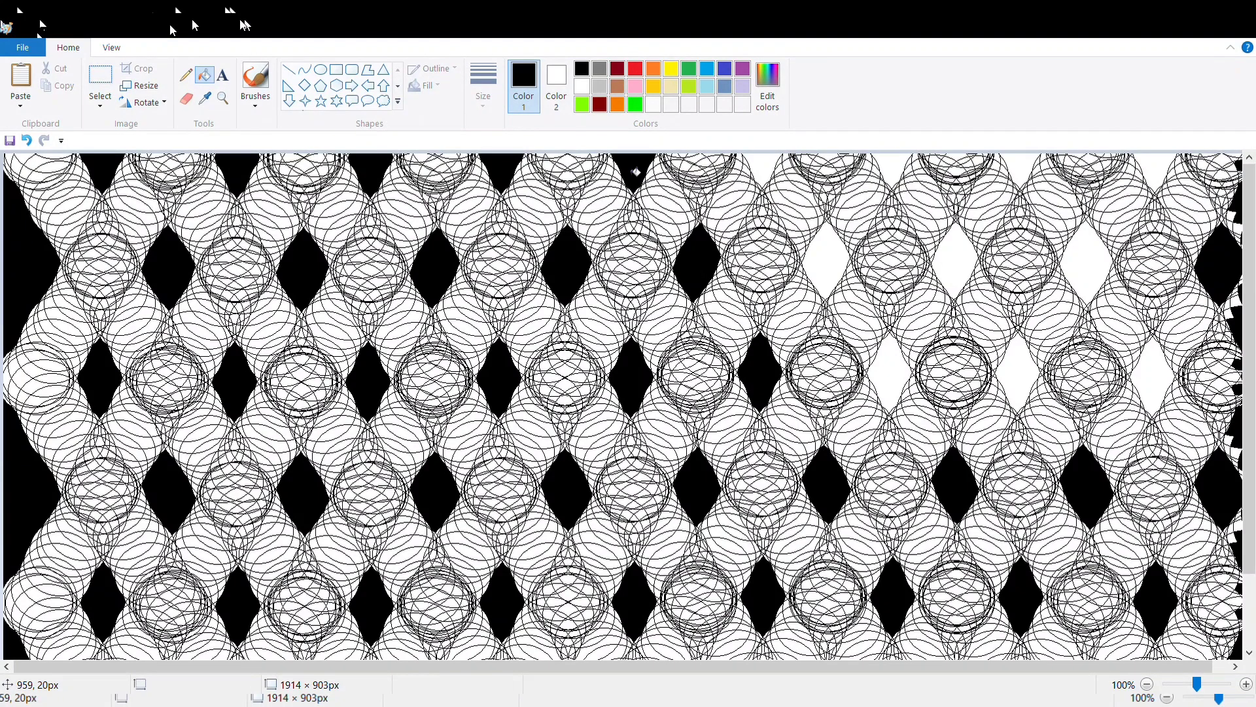
click(816, 248)
click(765, 172)
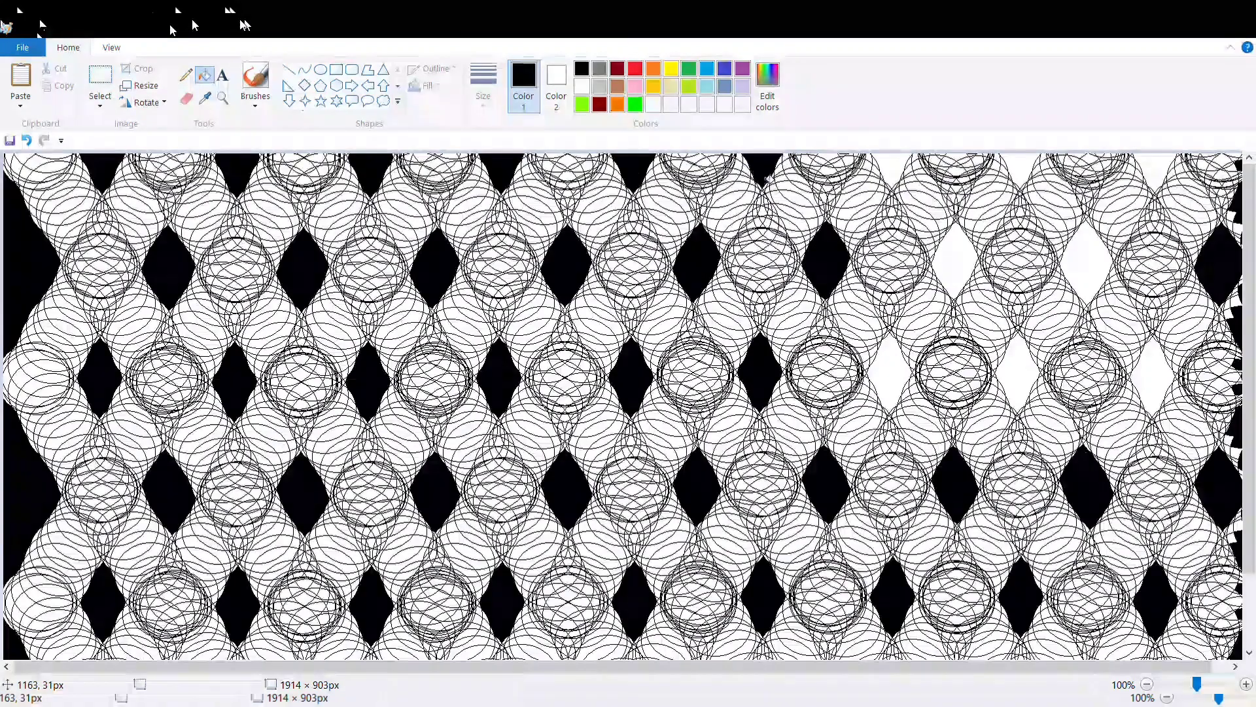
click(890, 174)
click(945, 282)
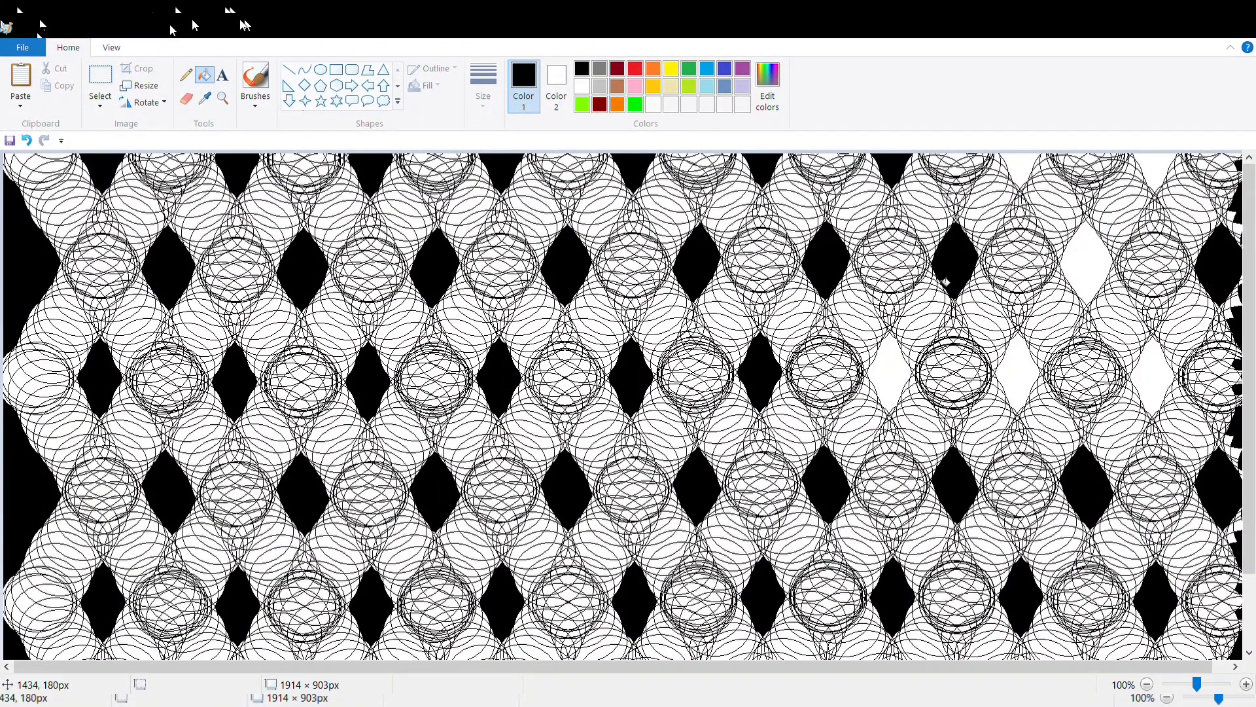
click(883, 363)
click(1022, 380)
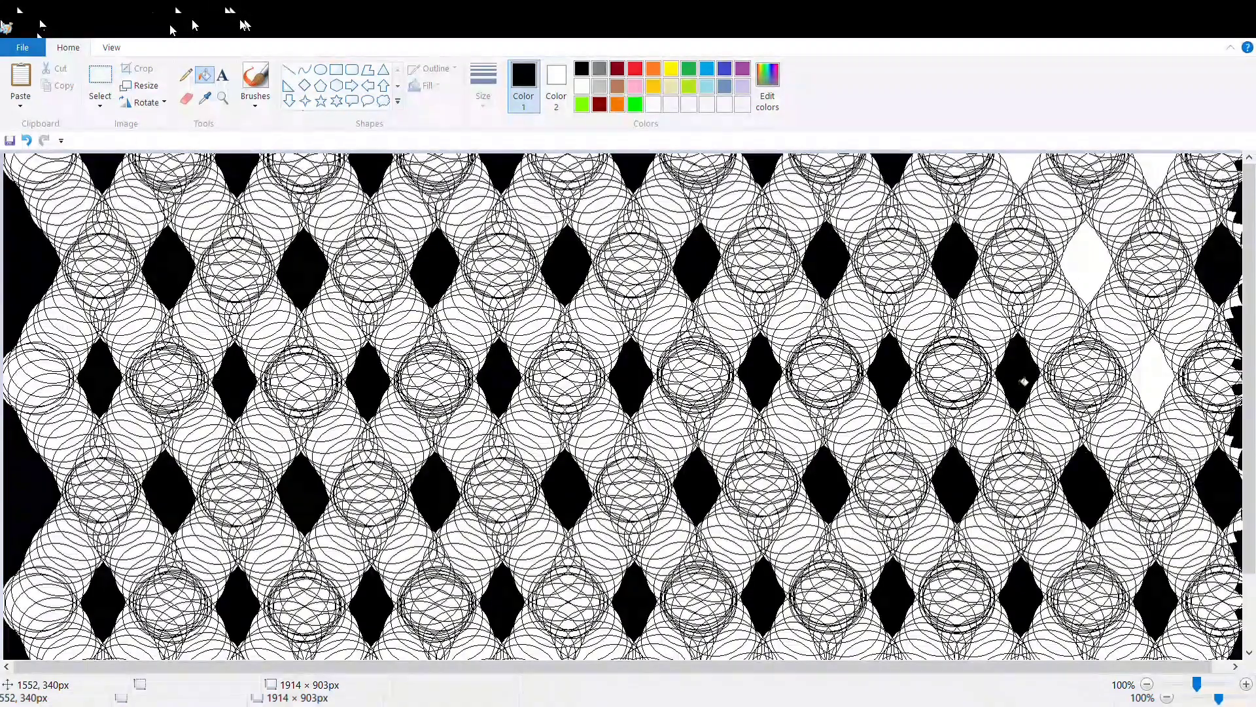
click(1144, 385)
click(1091, 292)
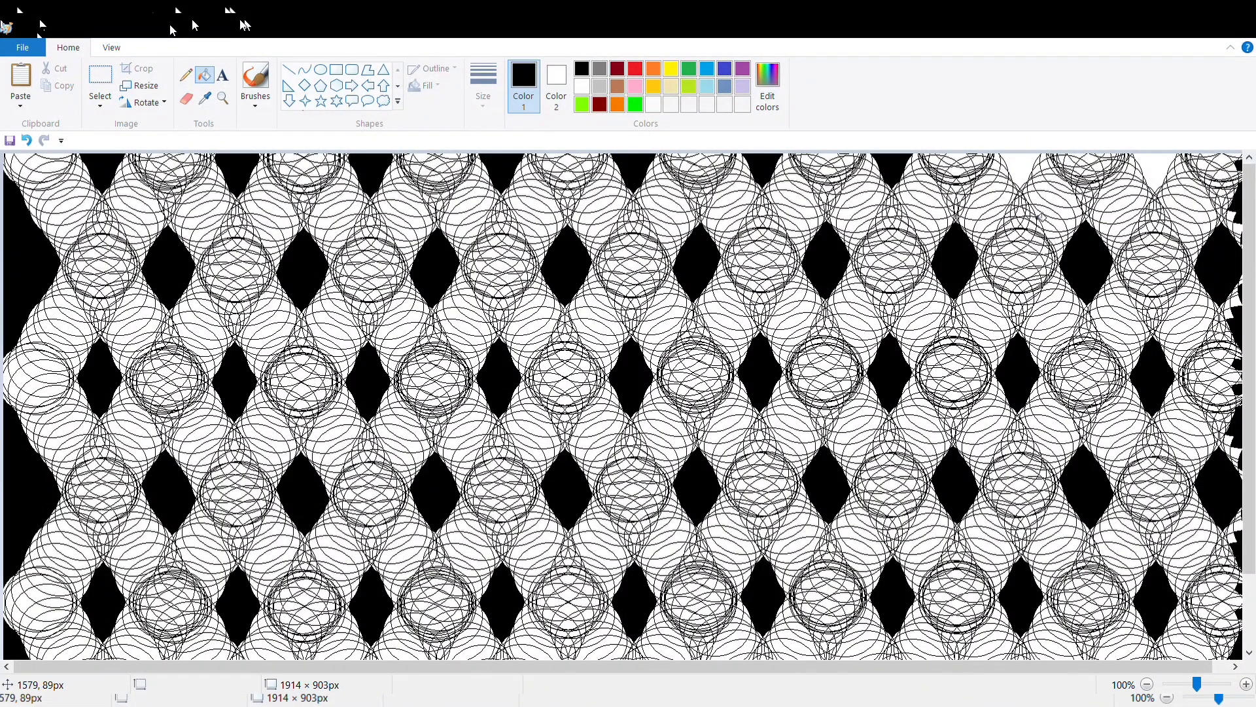
click(1019, 177)
click(1156, 162)
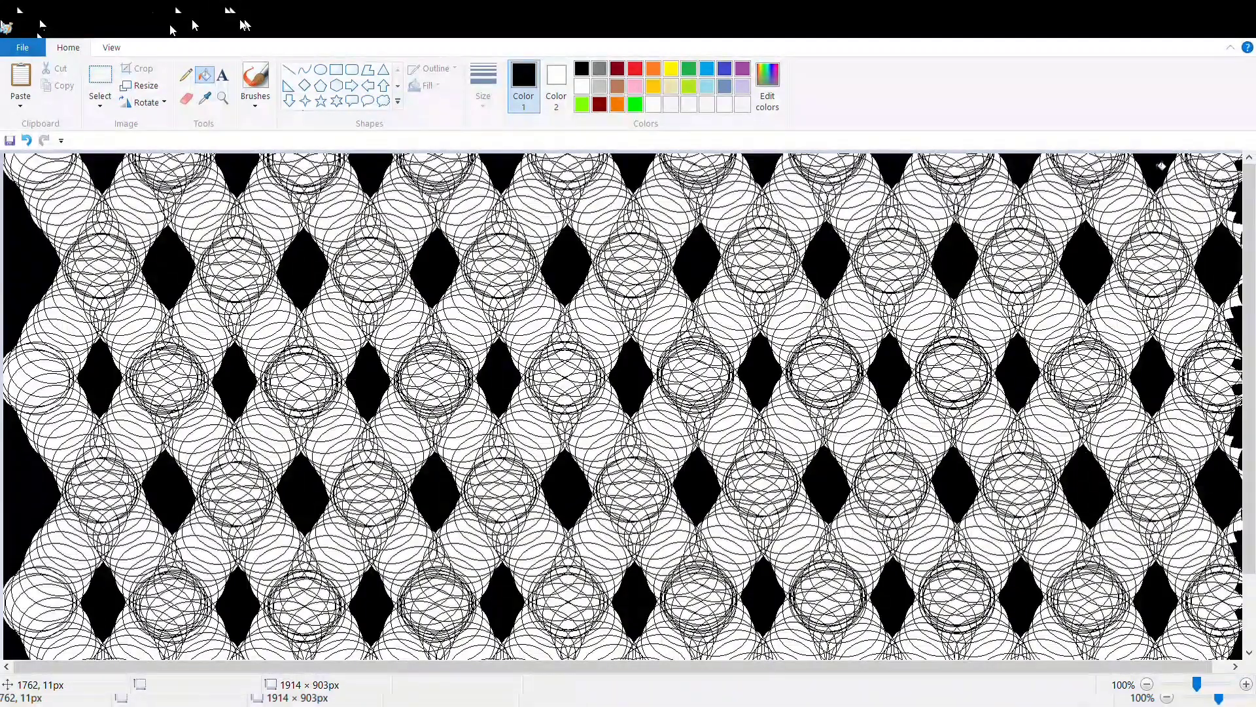